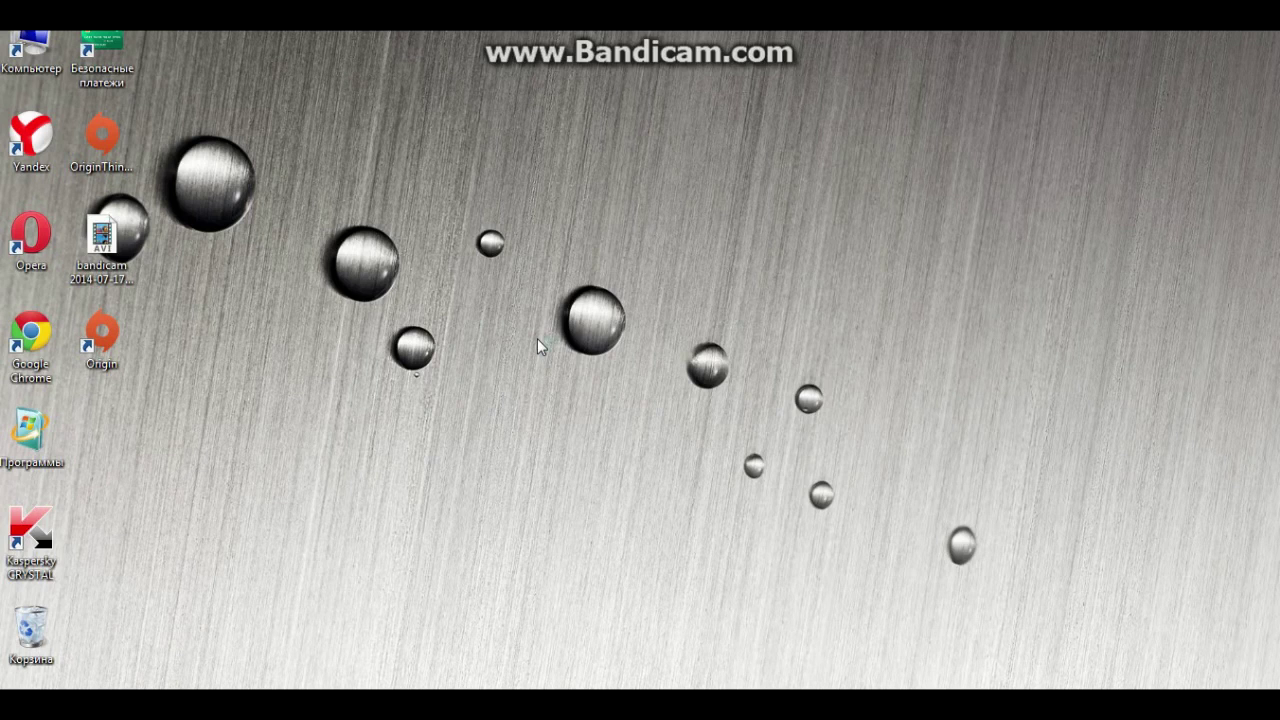
Accept the Origin licence agreement, dismiss the update error, and relaunch Origin
click(573, 456)
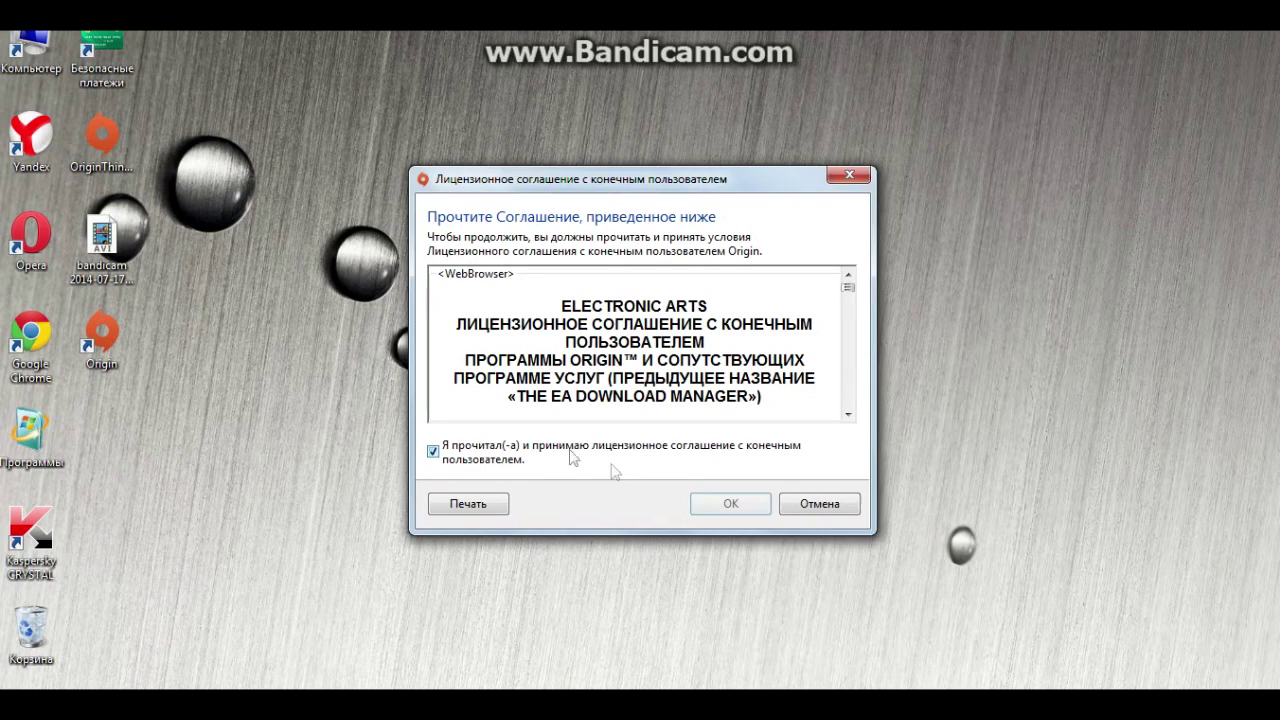
click(731, 503)
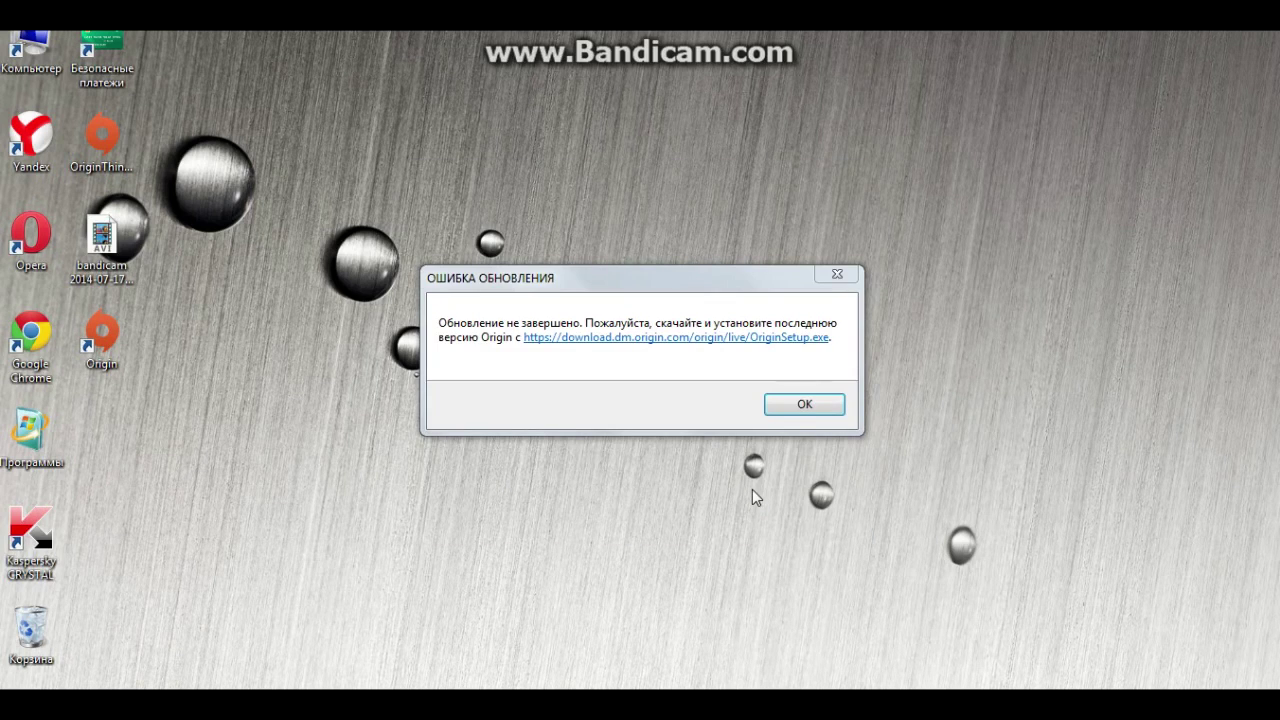
click(805, 405)
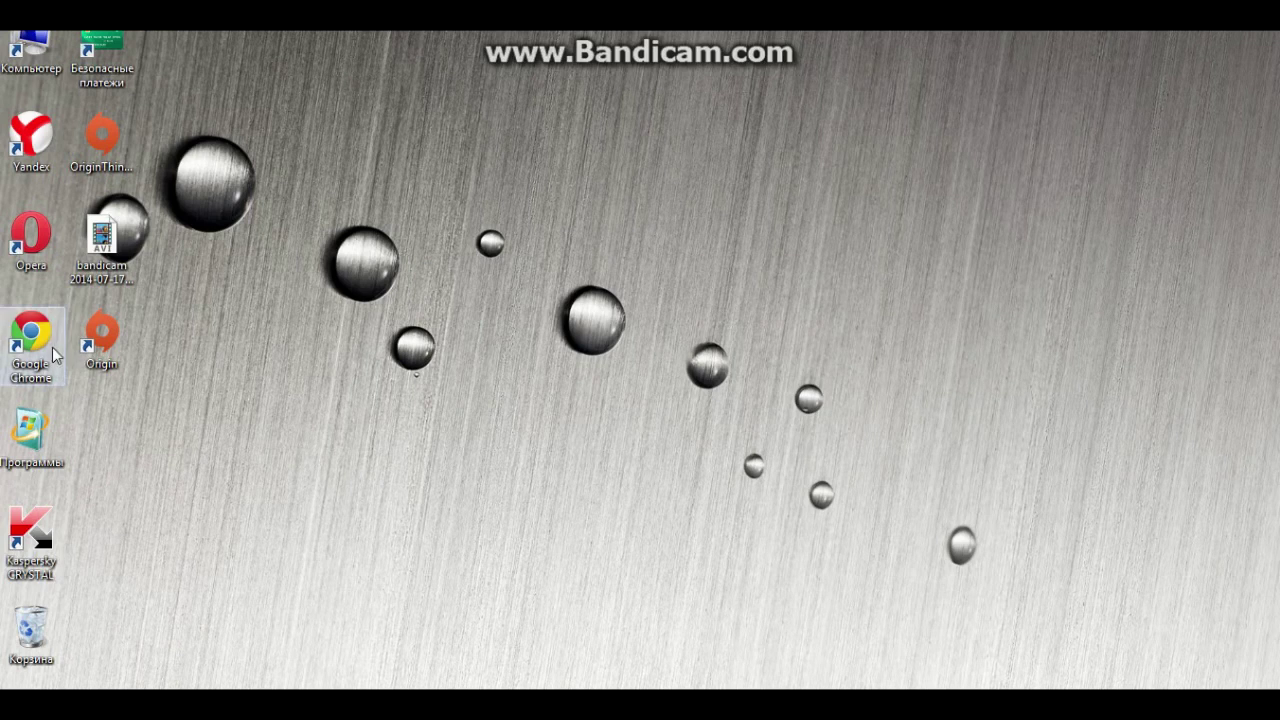
double_click(103, 340)
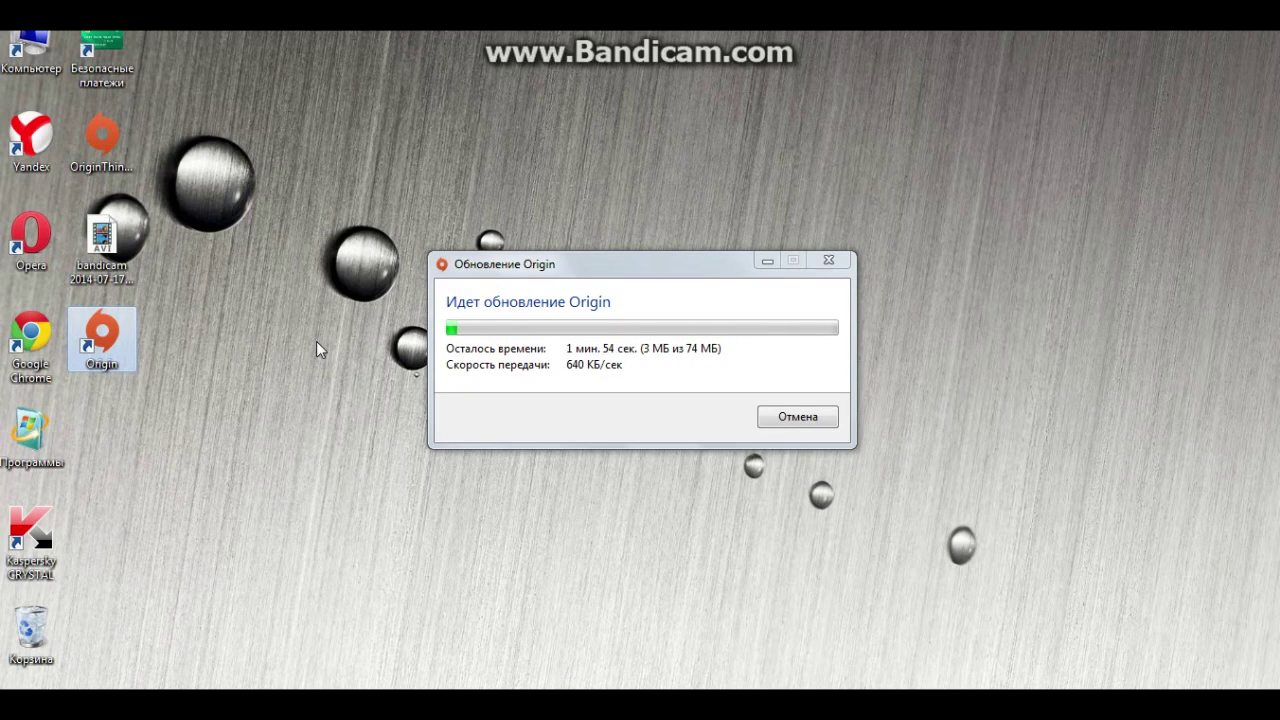
Focus the Origin update progress window and let the update finish
click(625, 421)
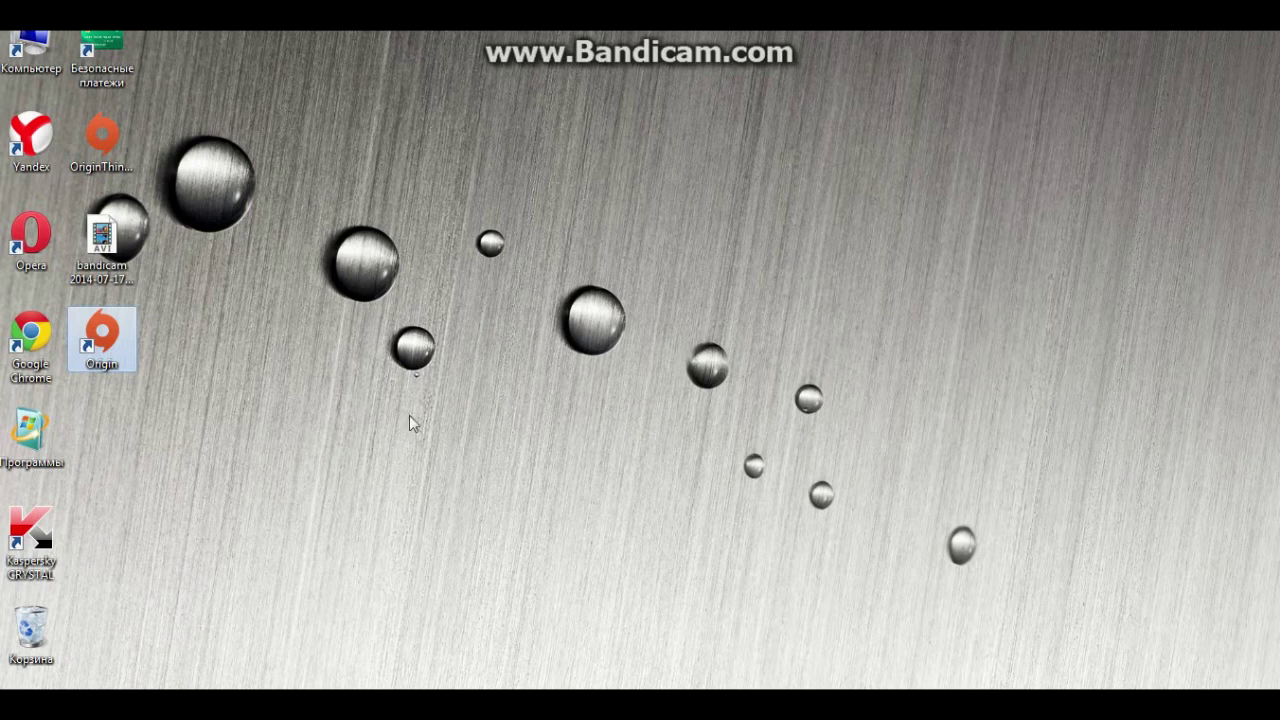
Relaunch the updated Origin and choose 'Создать учетную запись' on the sign-in window
double_click(128, 330)
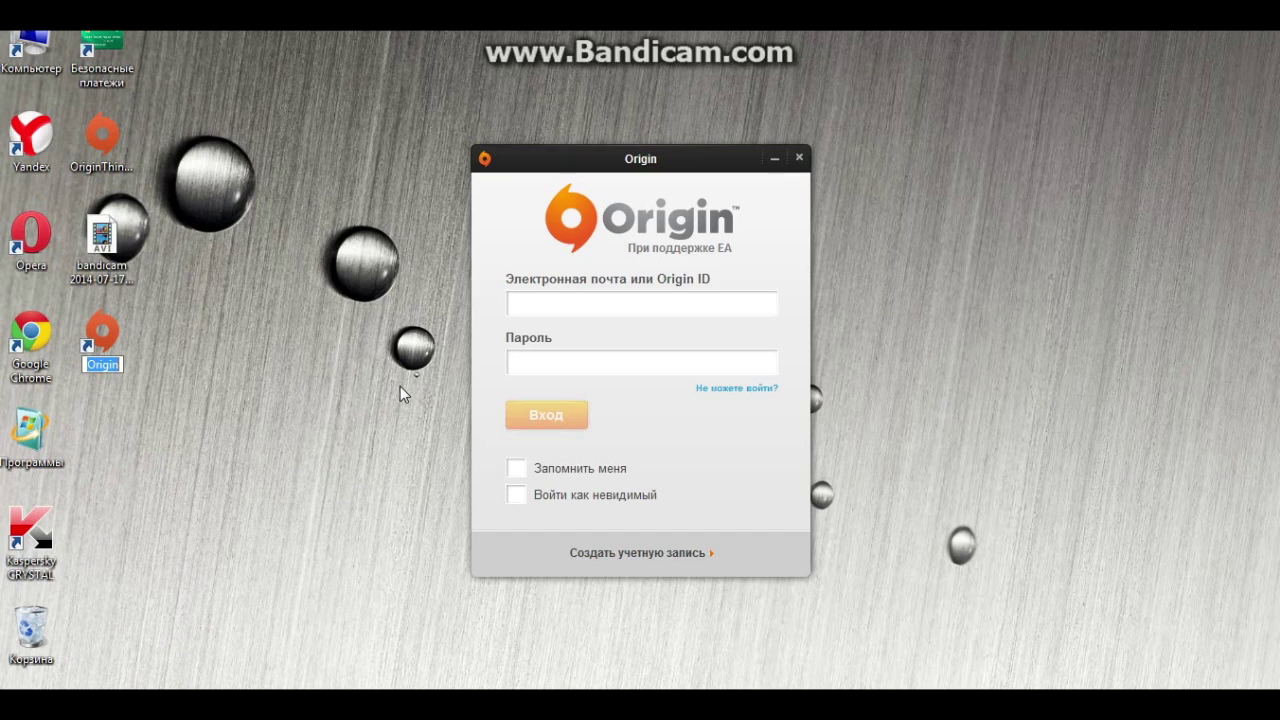
click(617, 553)
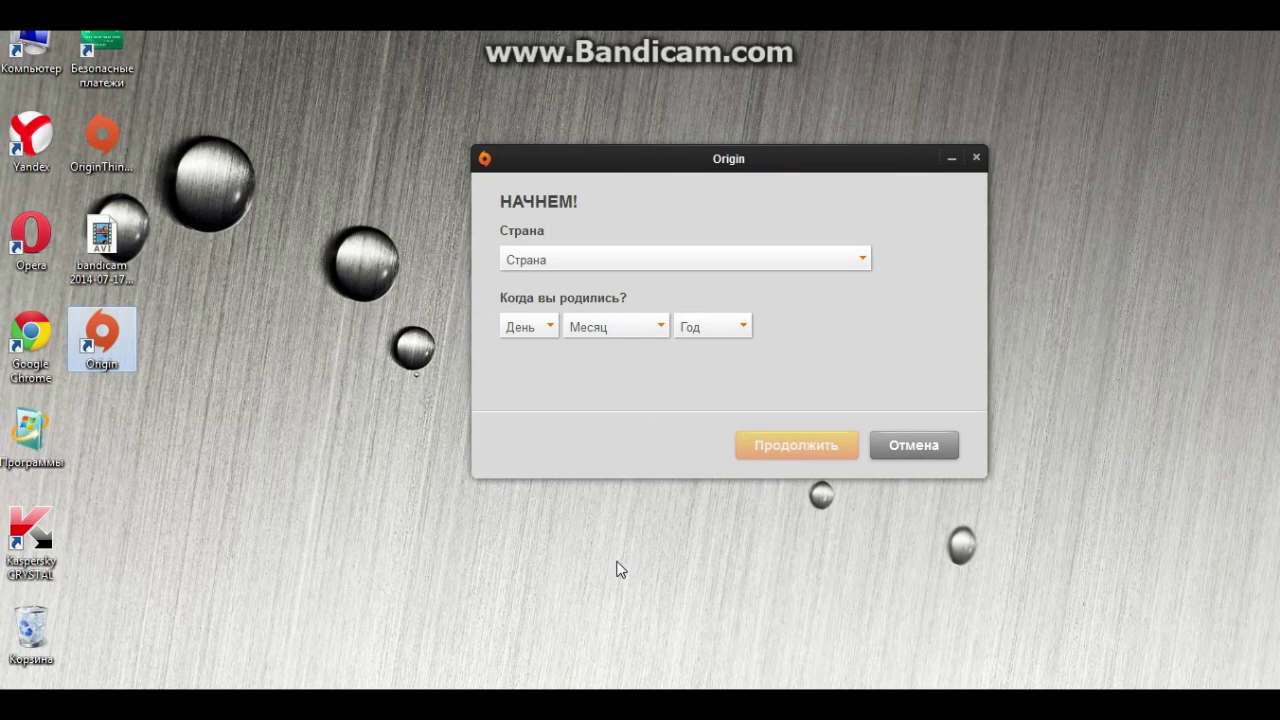
Choose Россия as the country, select the birth day, month and year, and continue
click(629, 263)
click(620, 292)
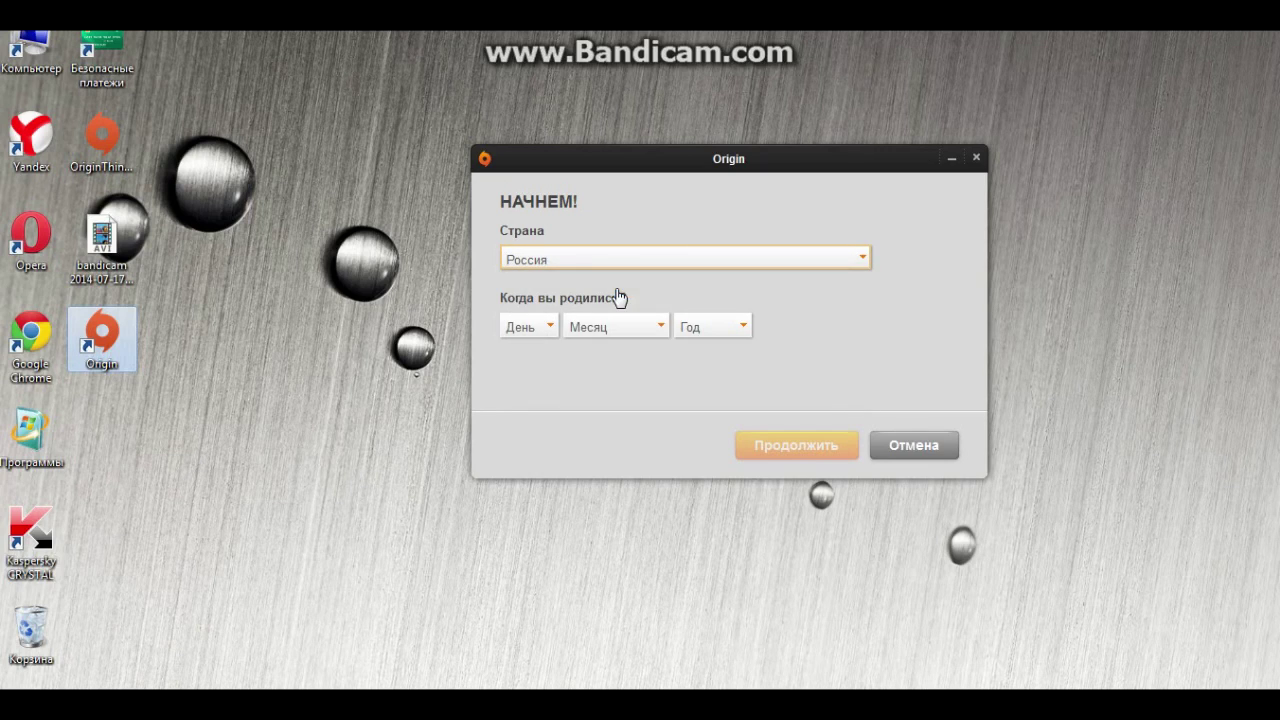
click(545, 330)
click(520, 425)
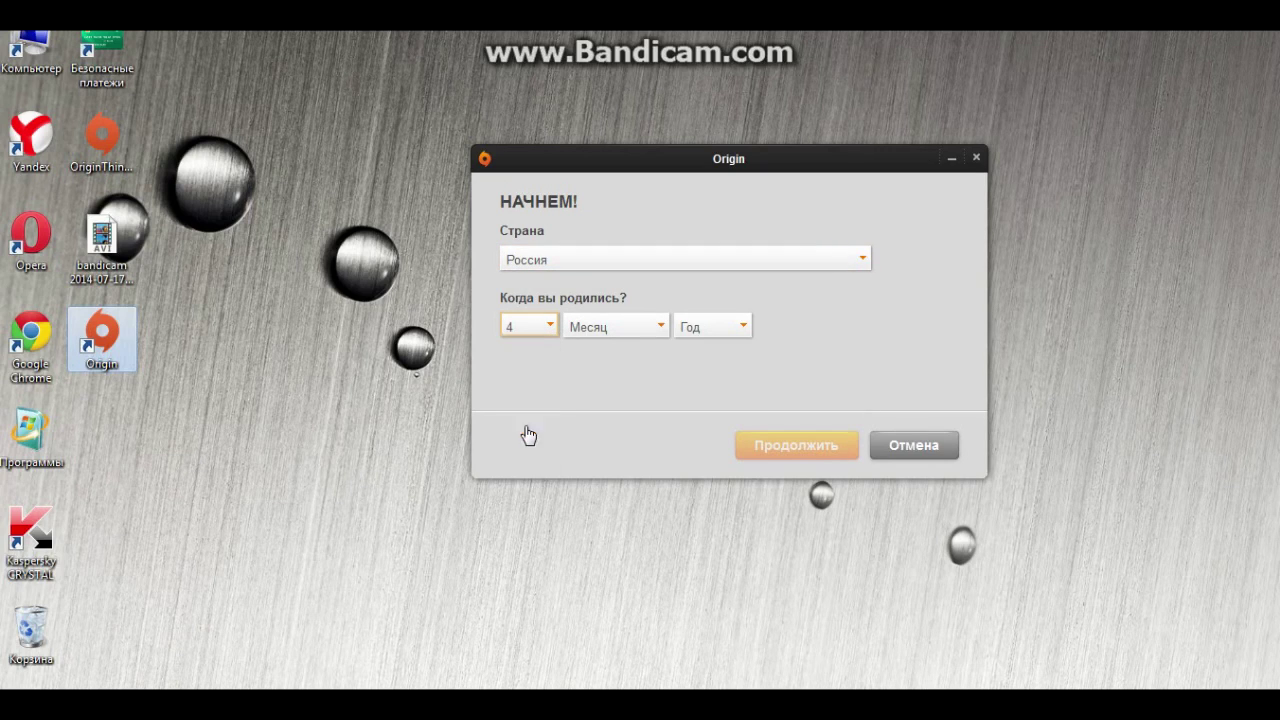
click(664, 330)
click(620, 437)
click(700, 328)
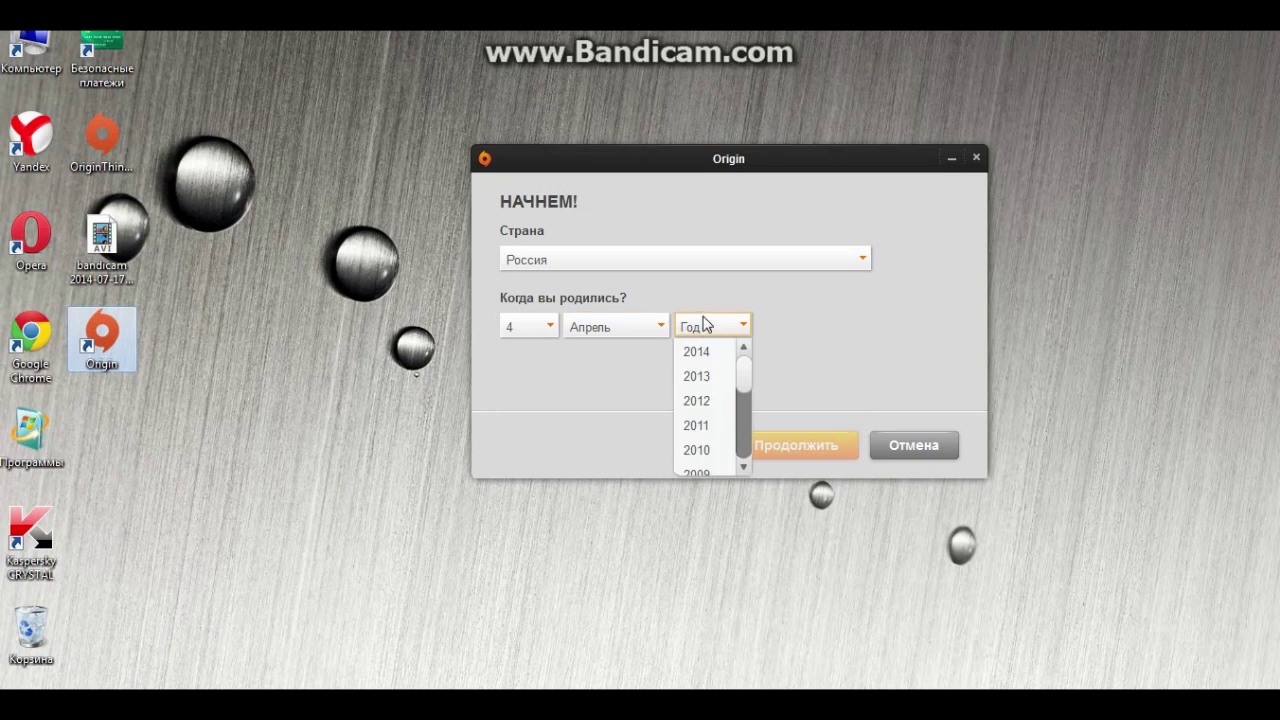
scroll(688, 446, down, 3)
scroll(708, 440, down, 5)
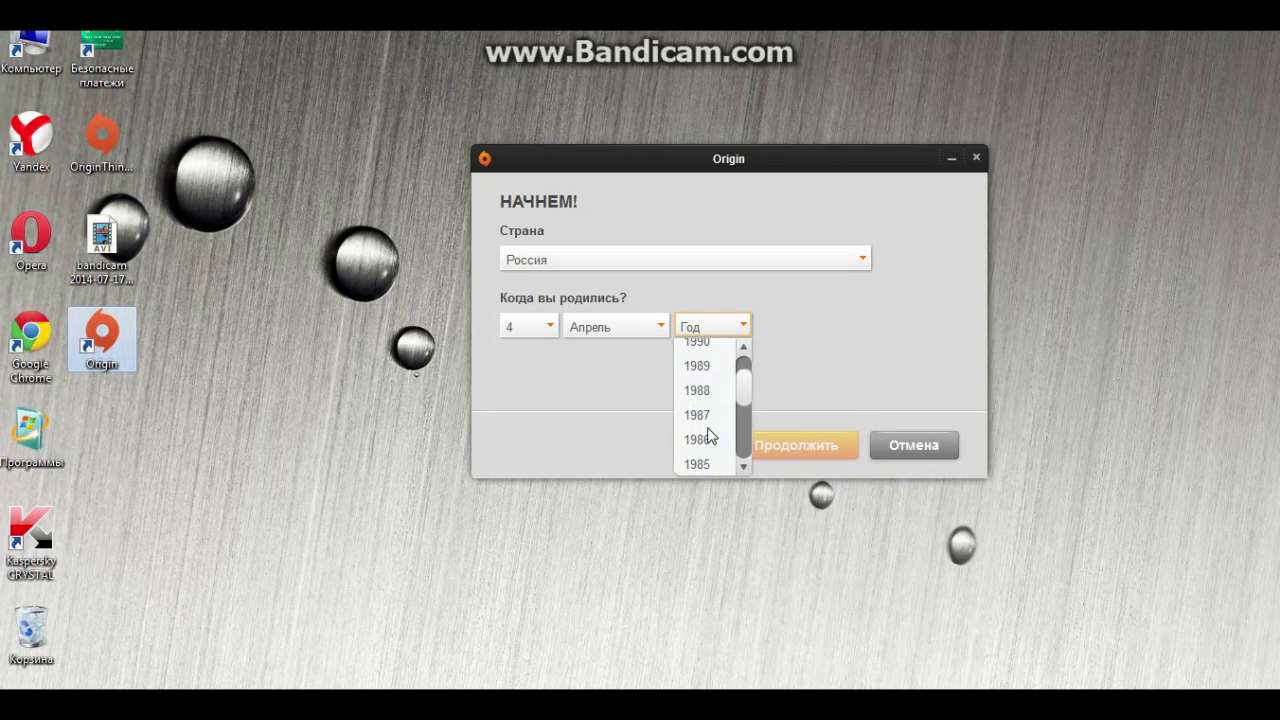
scroll(712, 390, up, 1)
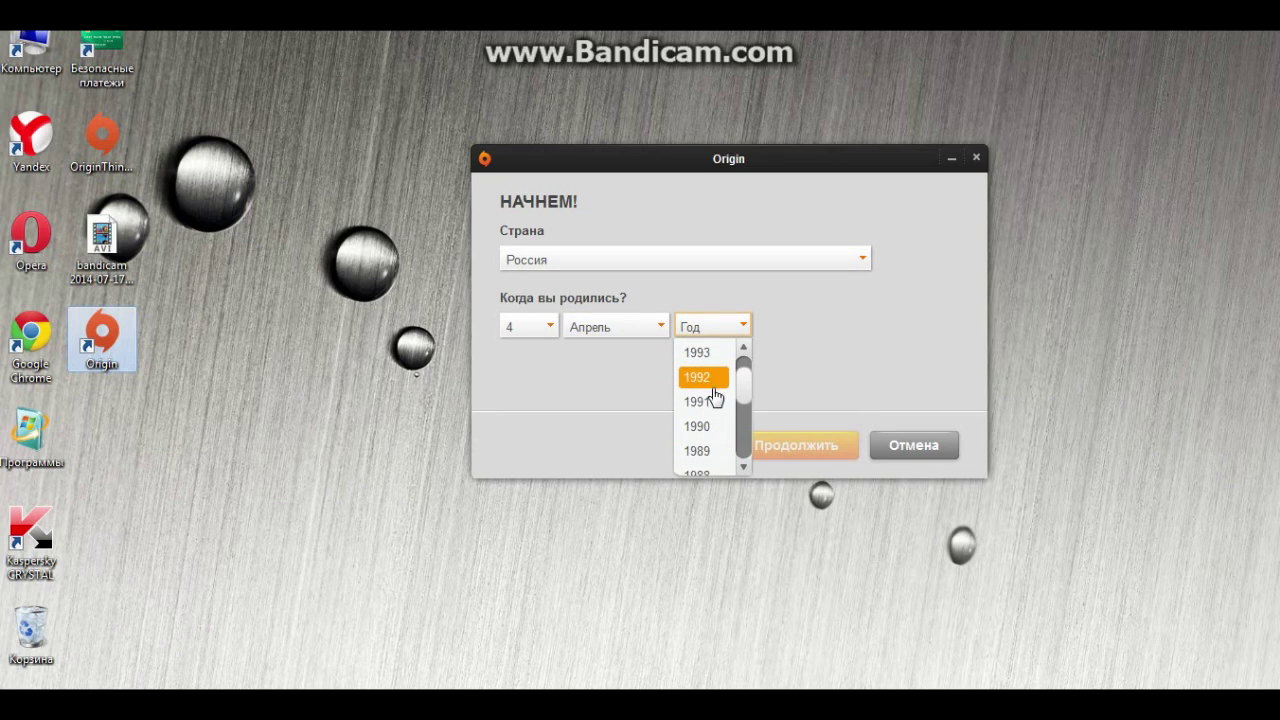
click(712, 402)
click(778, 445)
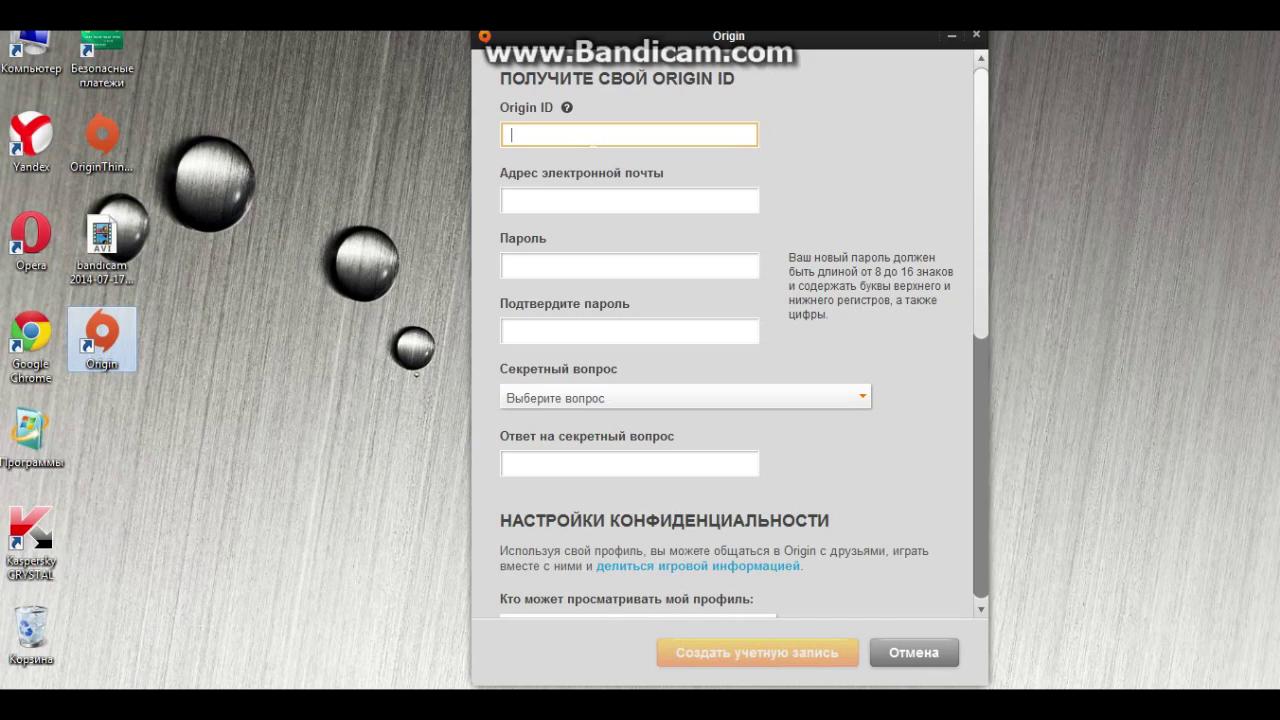
Enter the chosen Origin ID and the account's e-mail address
text(AlovitTV)
click(600, 200)
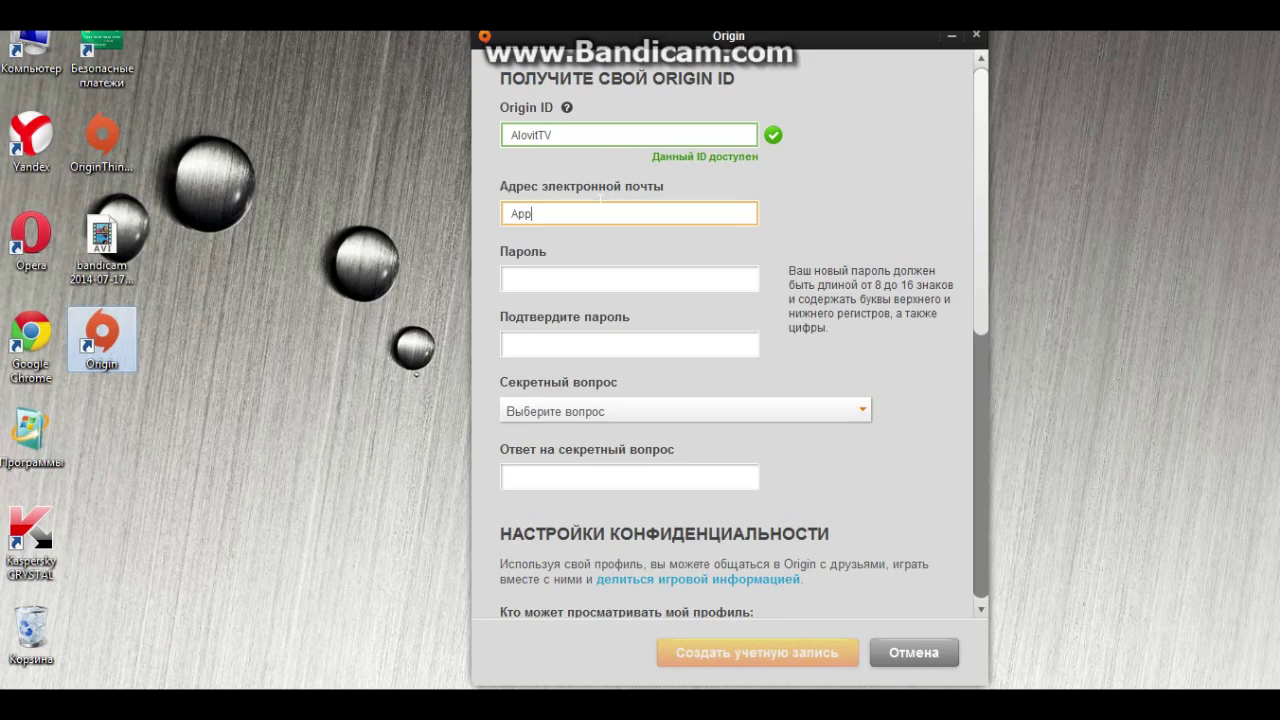
Set a password that meets the requirements, retyping it after rejection, and clear the confirmation field
key(Tab)
text(••••••••••)
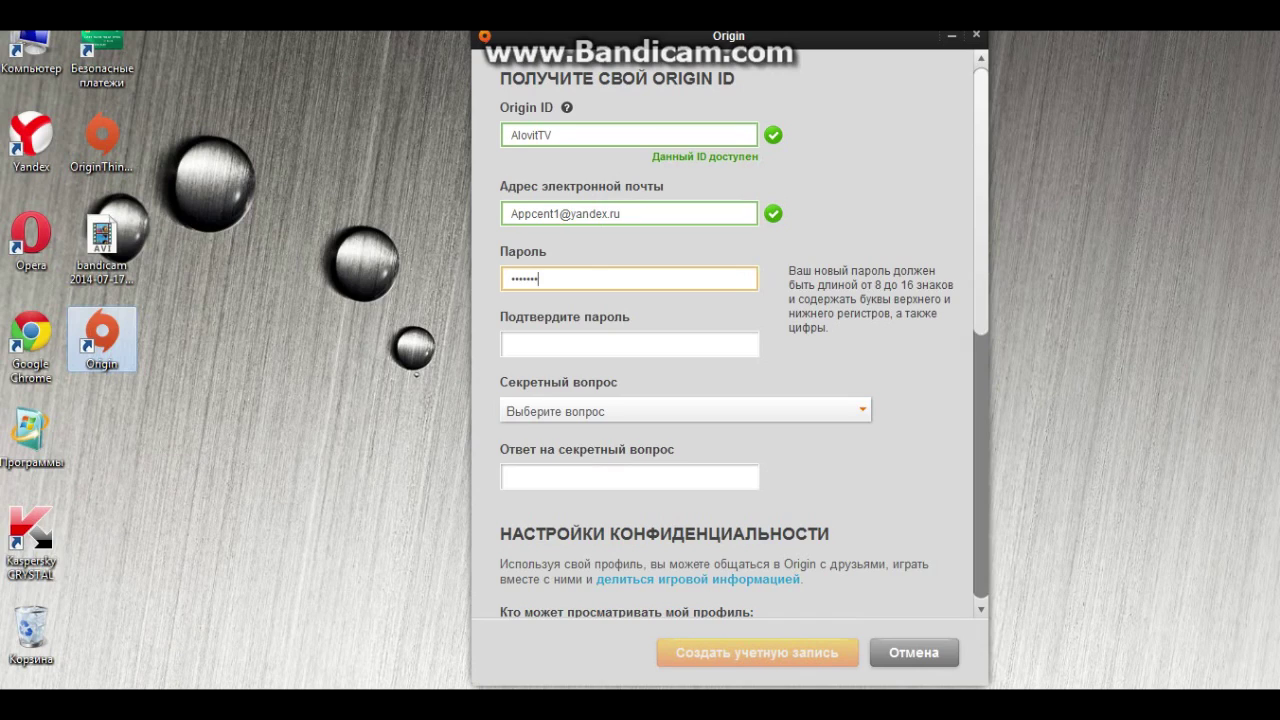
text(•)
click(627, 343)
text(•••••••••••)
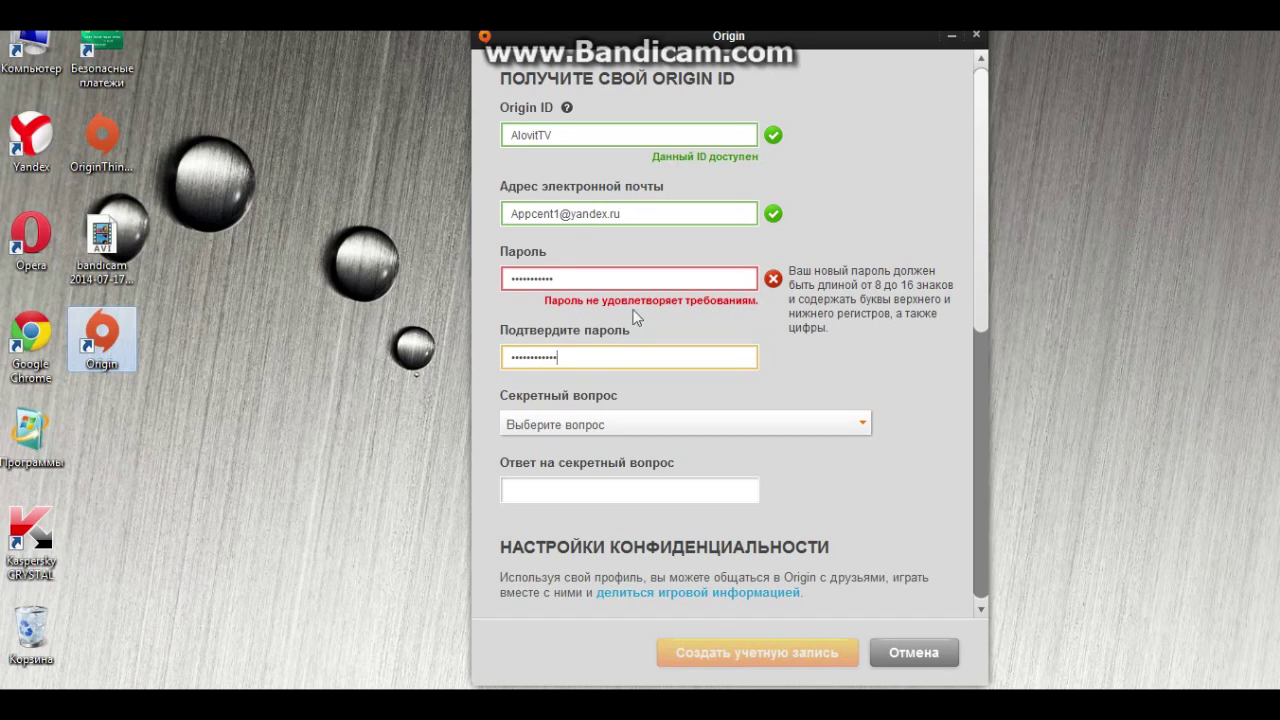
click(637, 280)
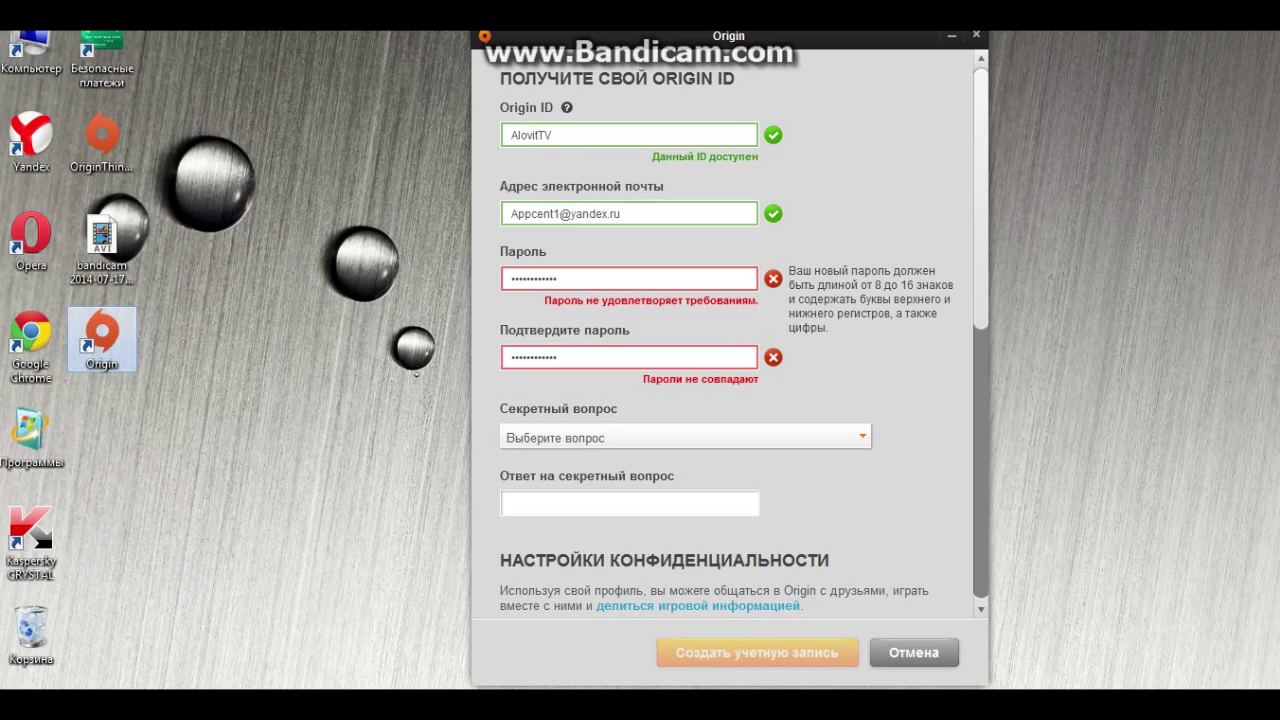
key(BackSpace)
key(BackSpace)
key(BackSpace)
key(BackSpace)
key(BackSpace)
key(BackSpace)
key(BackSpace)
key(BackSpace)
key(BackSpace)
key(BackSpace)
key(BackSpace)
text(••••••••••)
key(Tab)
key(BackSpace)
text(••••••••••)
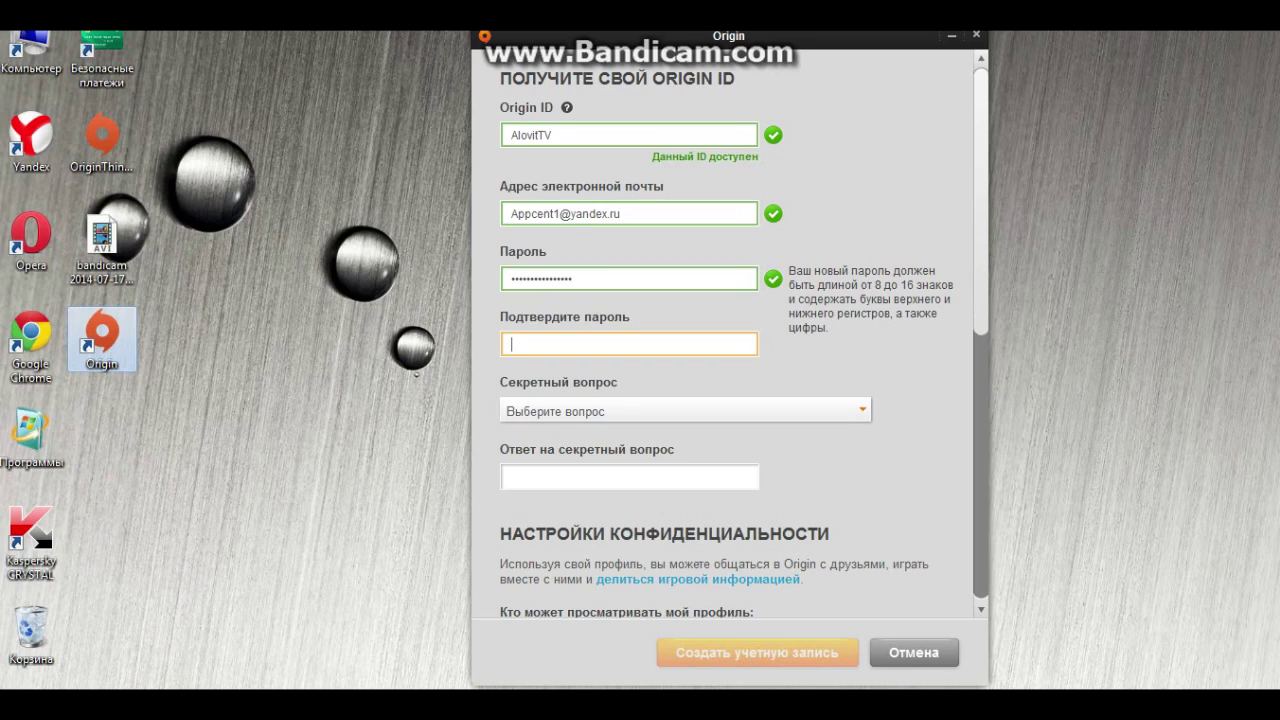
Confirm the password and answer the primary-school security question
text(********)
click(701, 415)
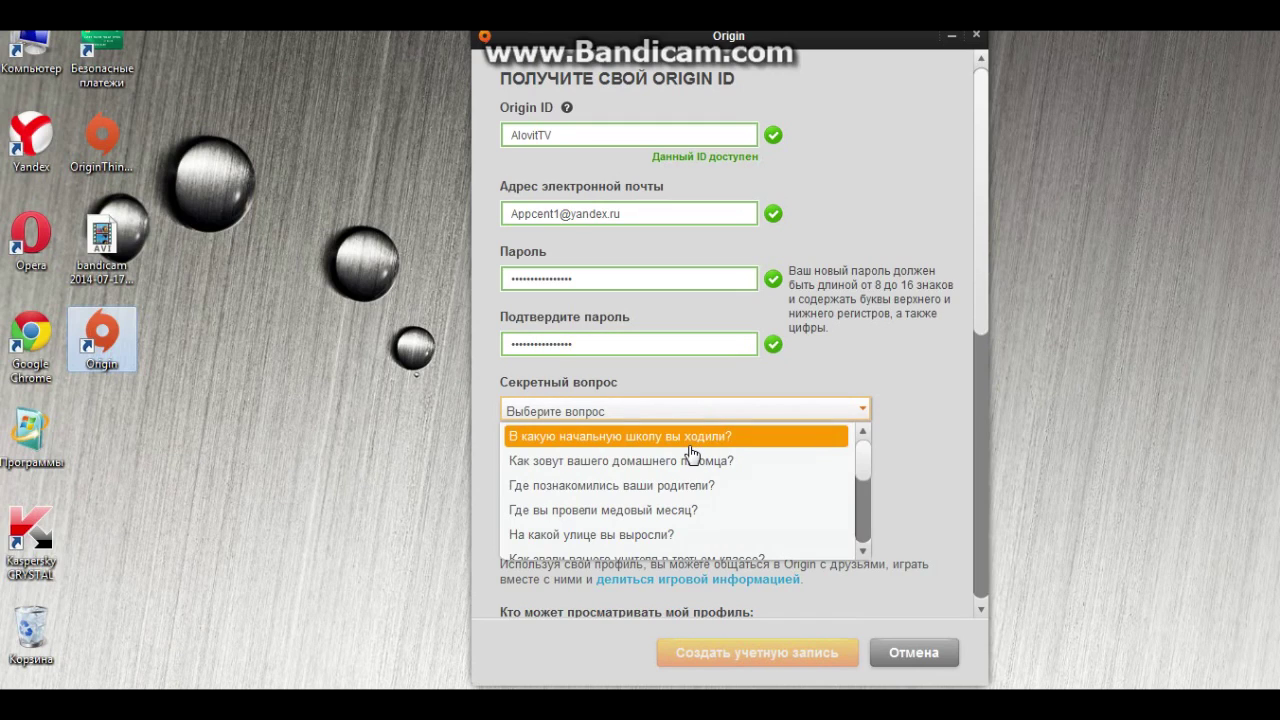
click(689, 444)
click(690, 476)
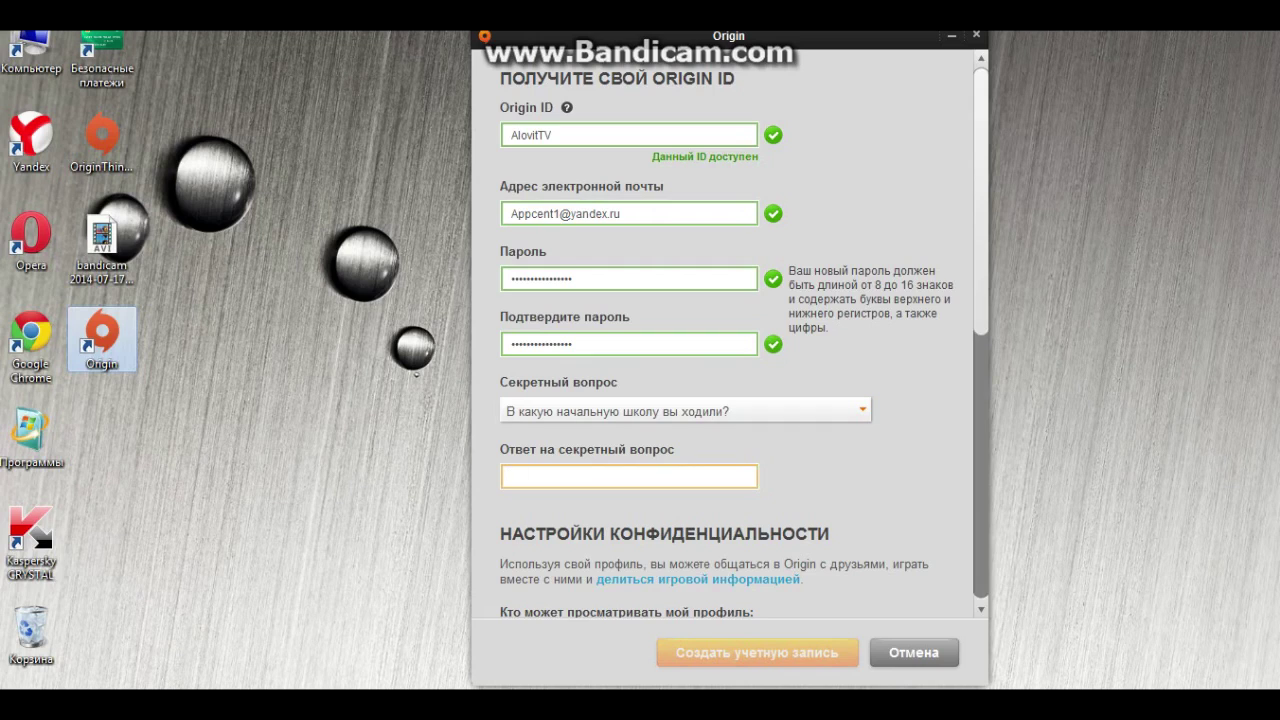
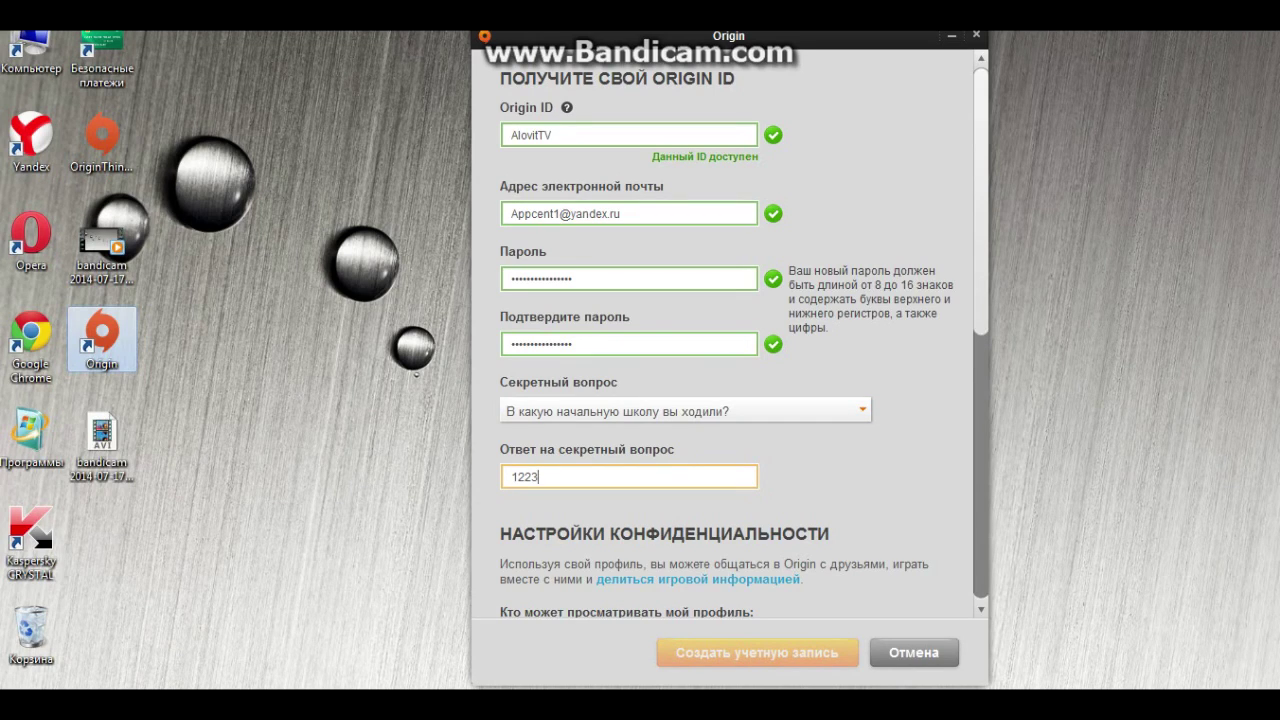
Review the game-information sharing notice, then enter the captcha letters
click(756, 581)
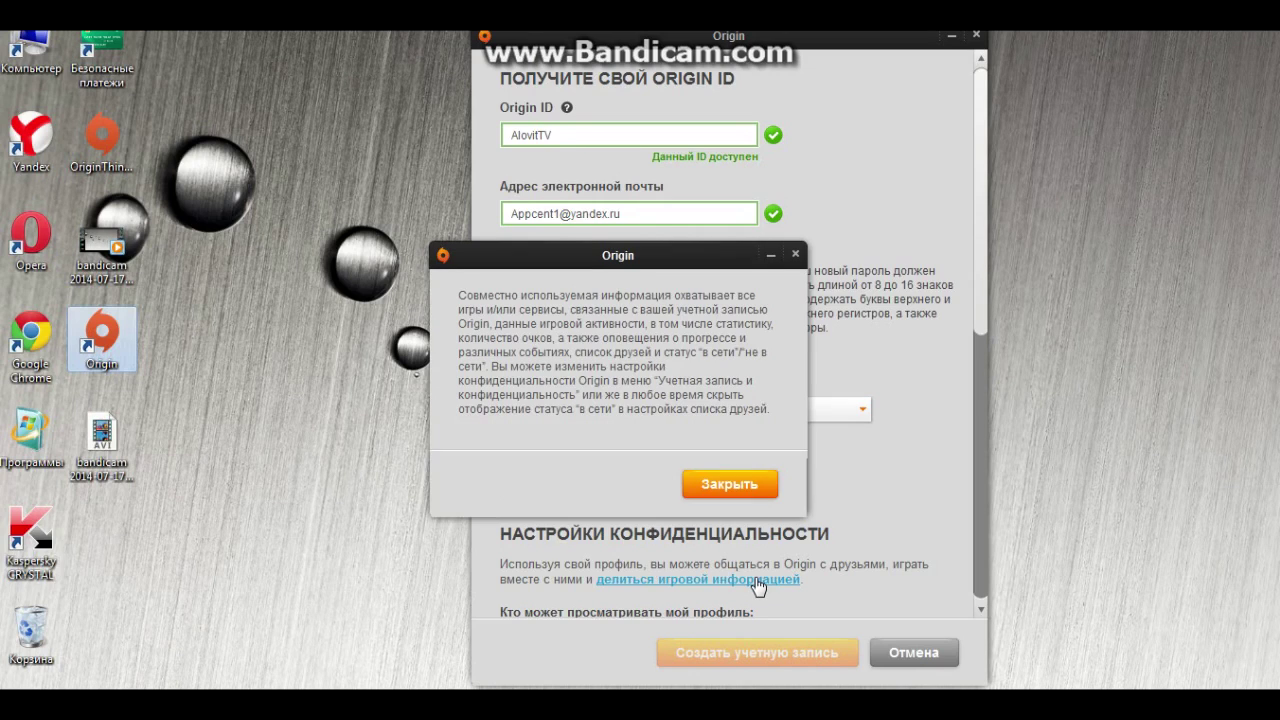
click(744, 488)
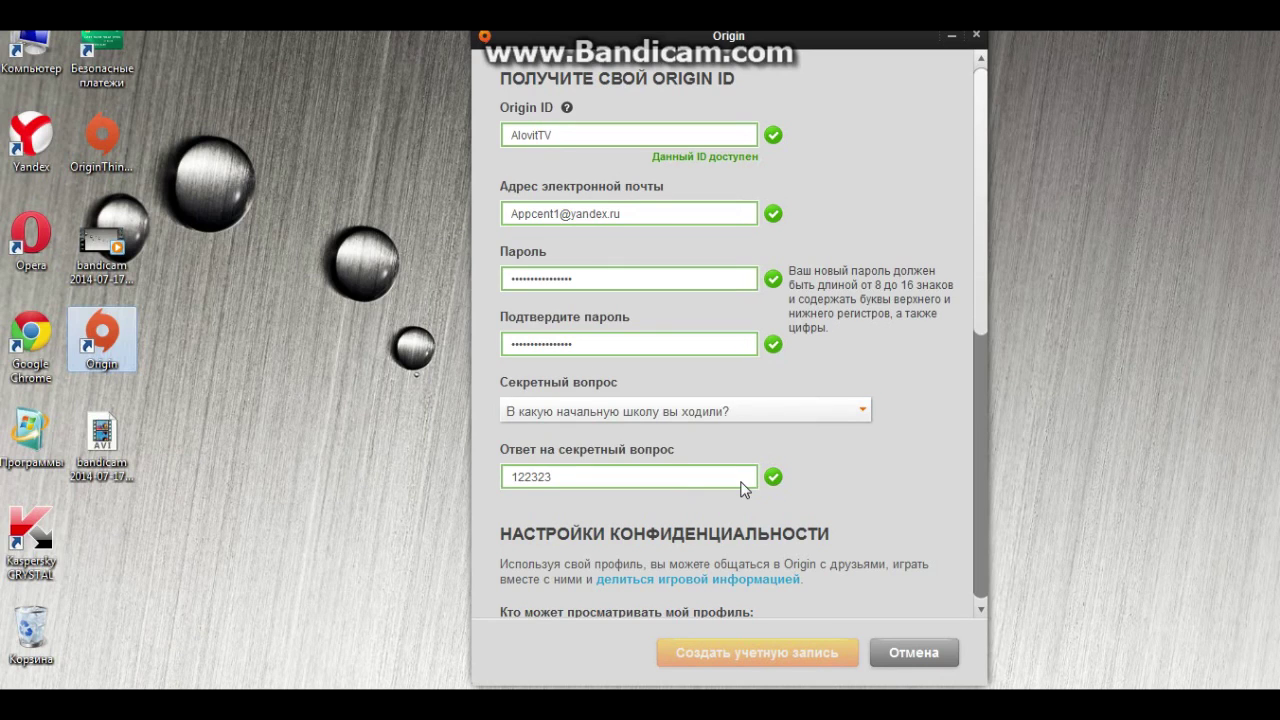
scroll(767, 307, down, 4)
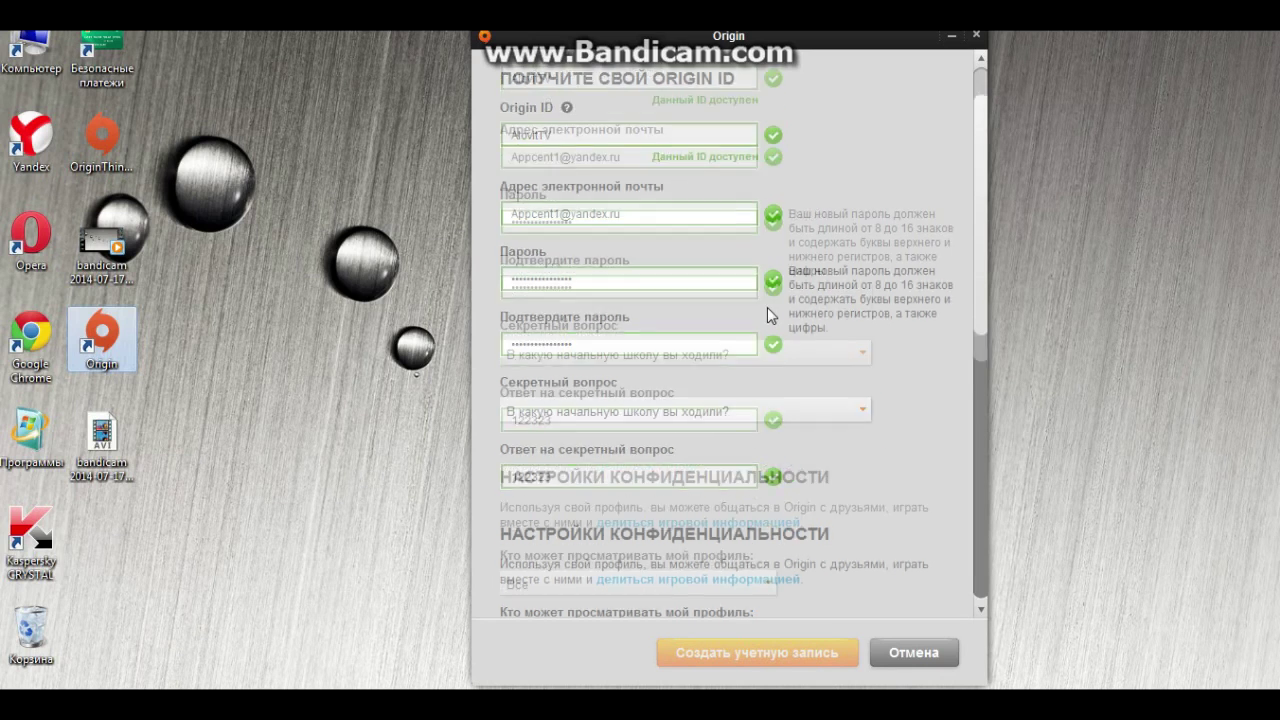
scroll(727, 482, down, 5)
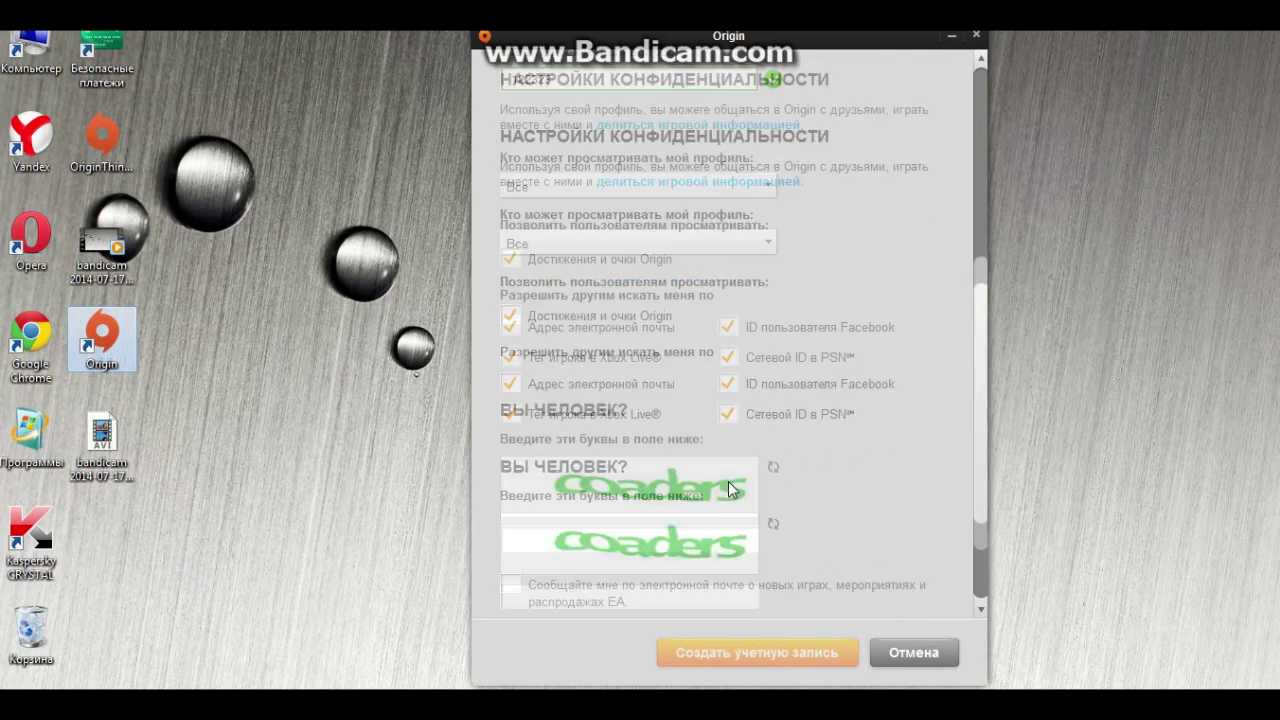
click(729, 484)
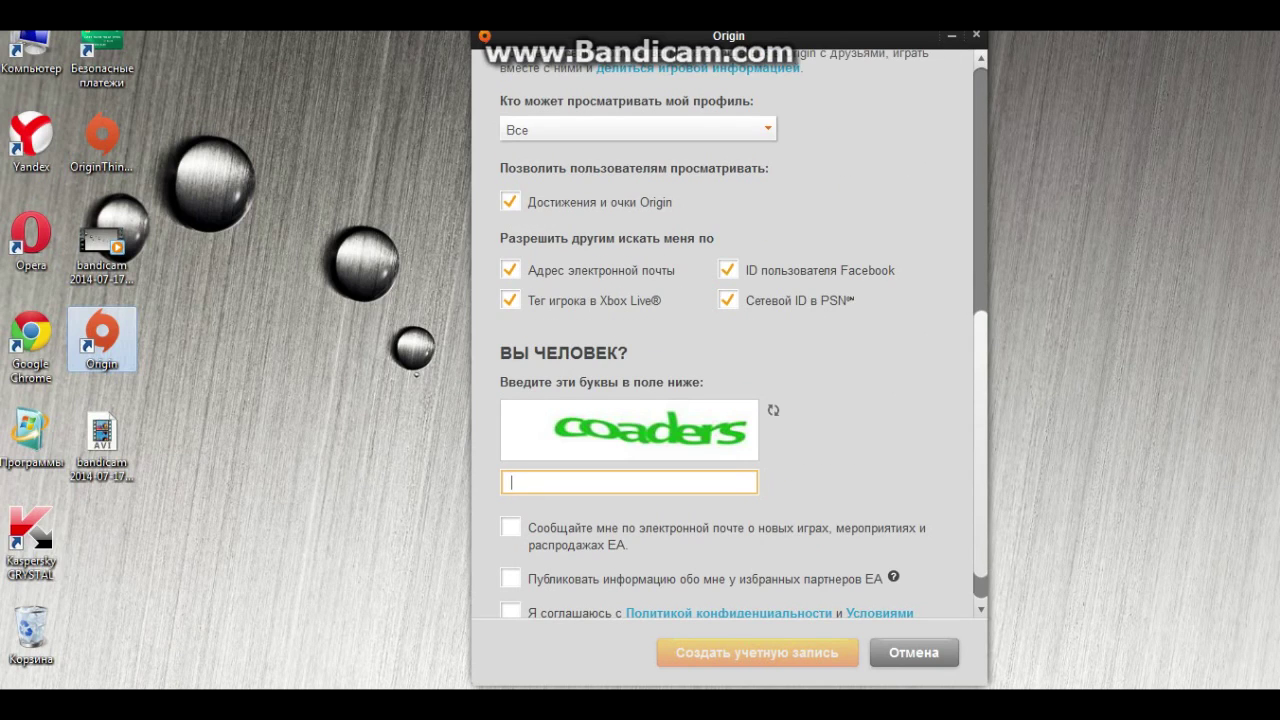
text(coaders)
Tick the EA e-mail offers, partner-sharing and terms boxes, and submit the registration
click(512, 532)
click(516, 579)
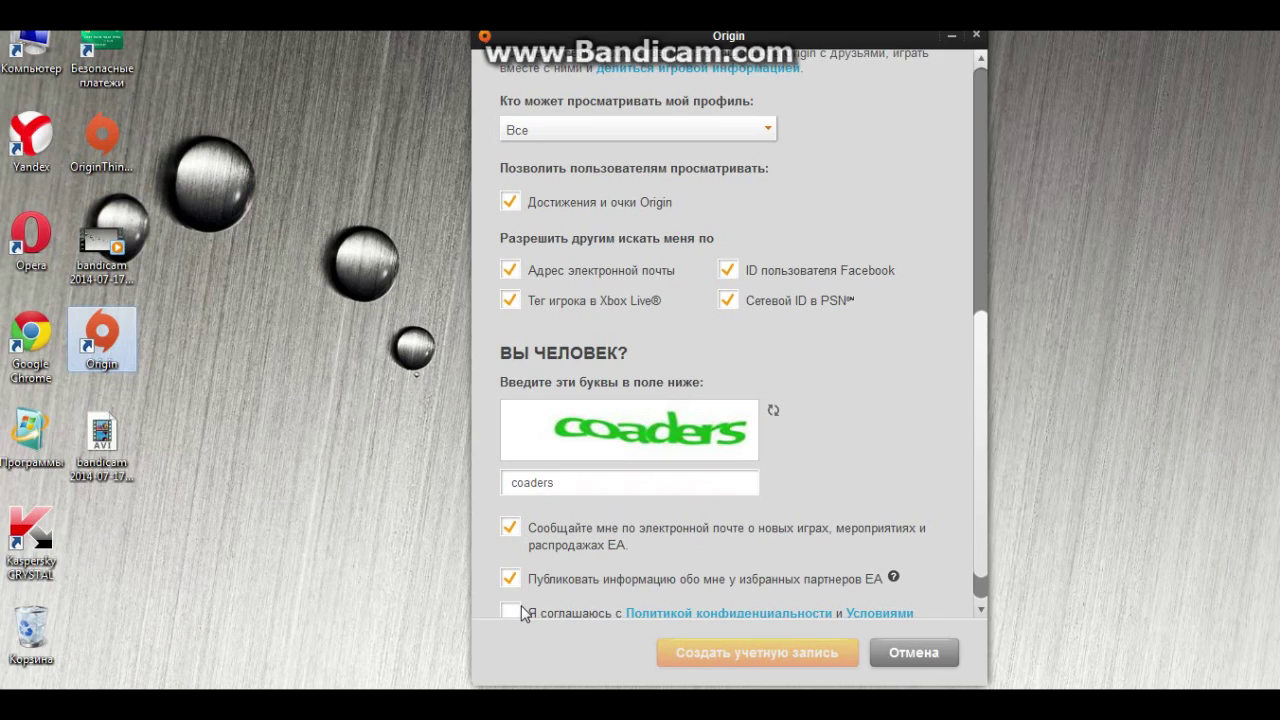
click(514, 611)
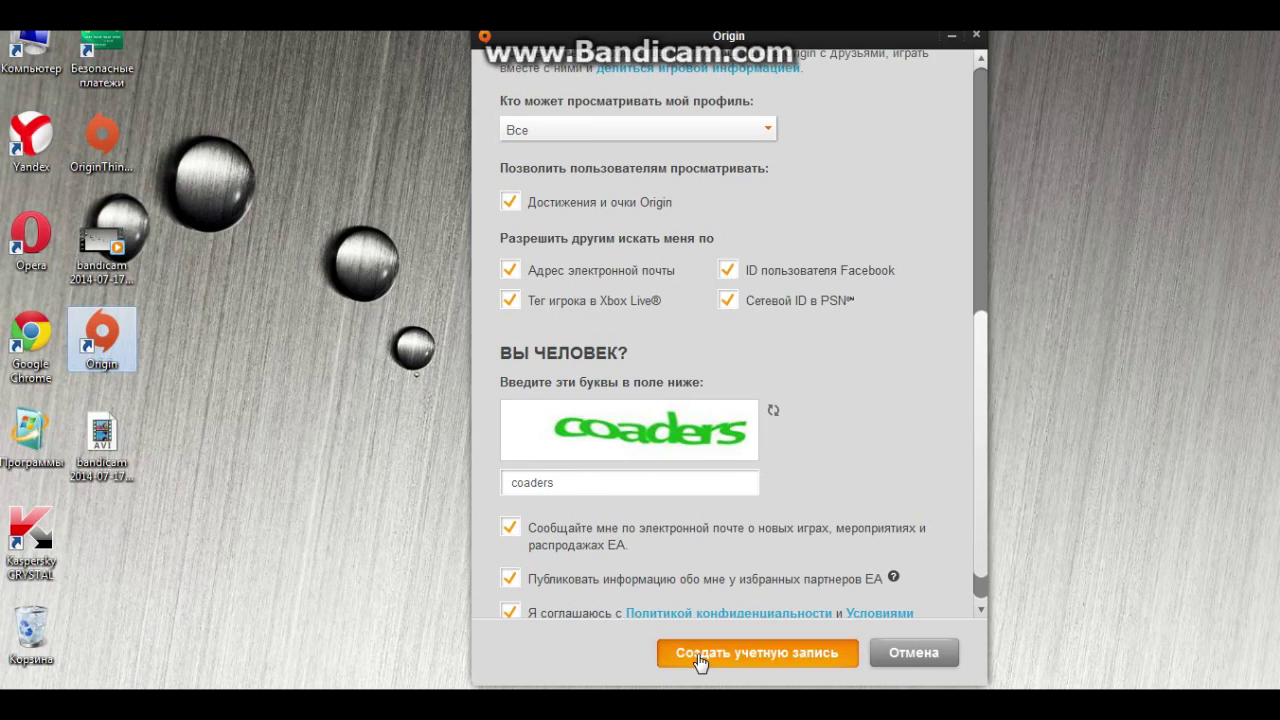
click(697, 654)
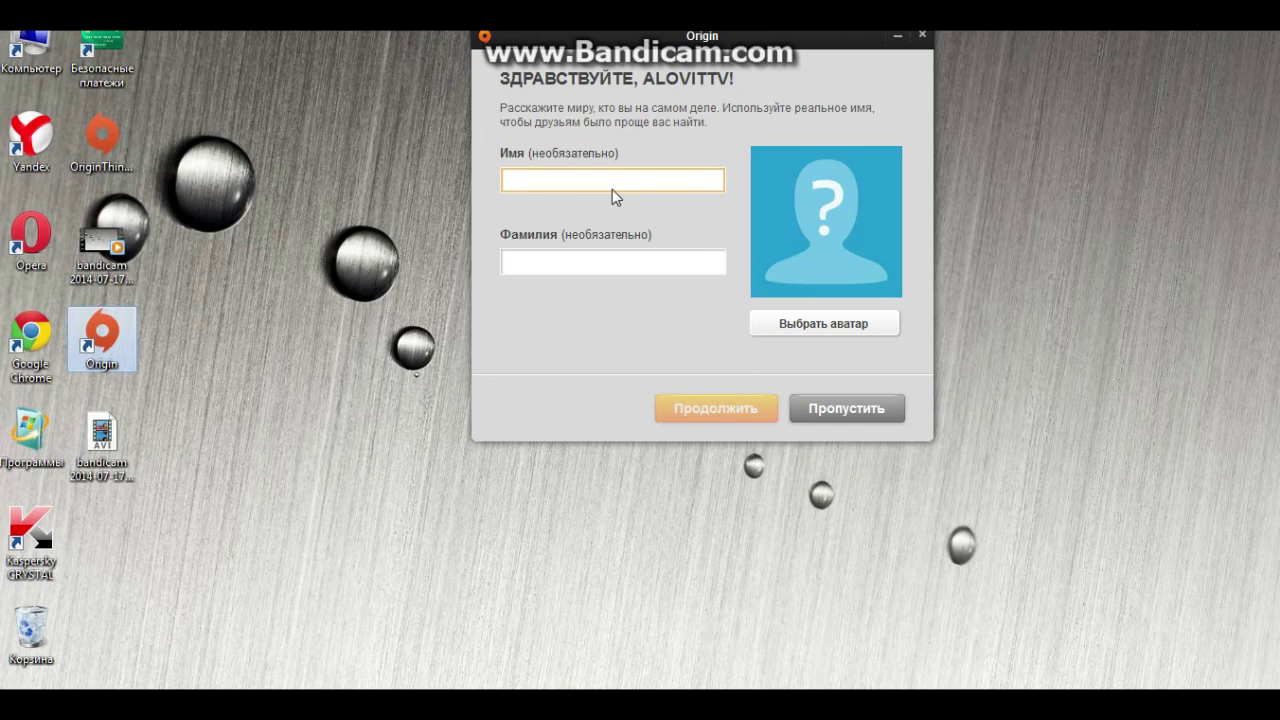
Fill in the first and last name on the profile step and continue into the store
text(AlovitTV)
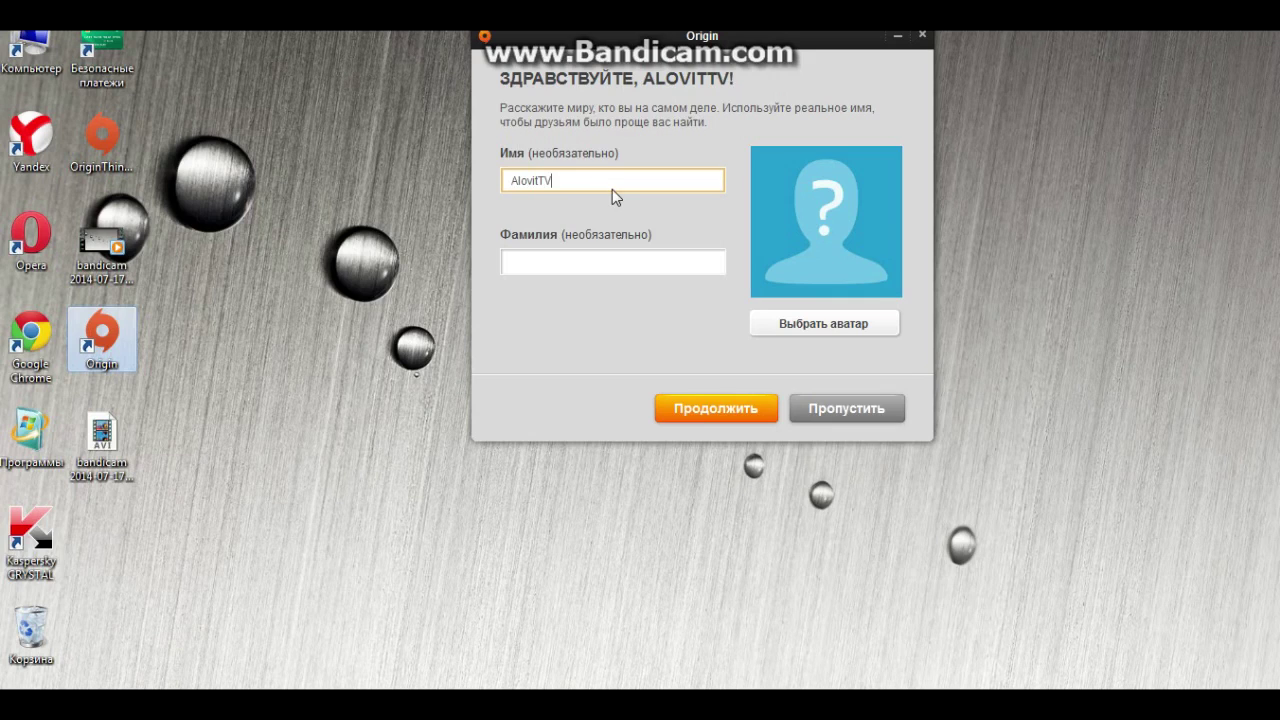
click(612, 261)
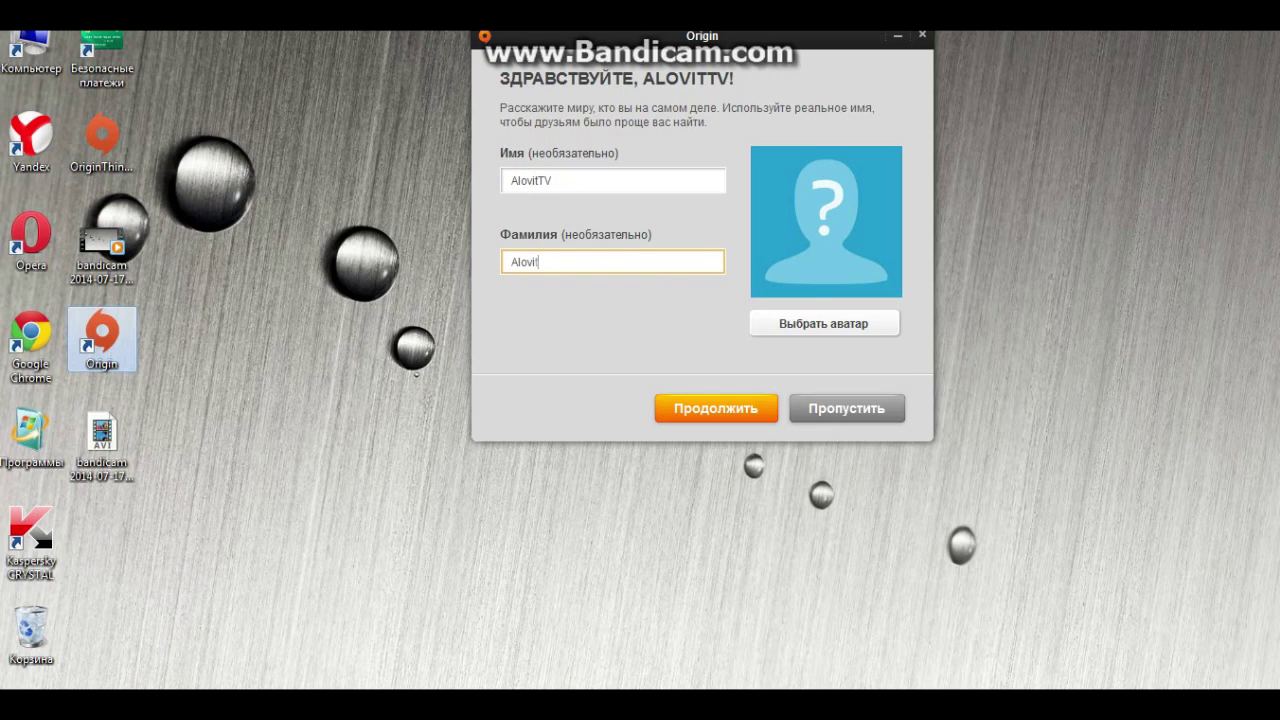
click(754, 408)
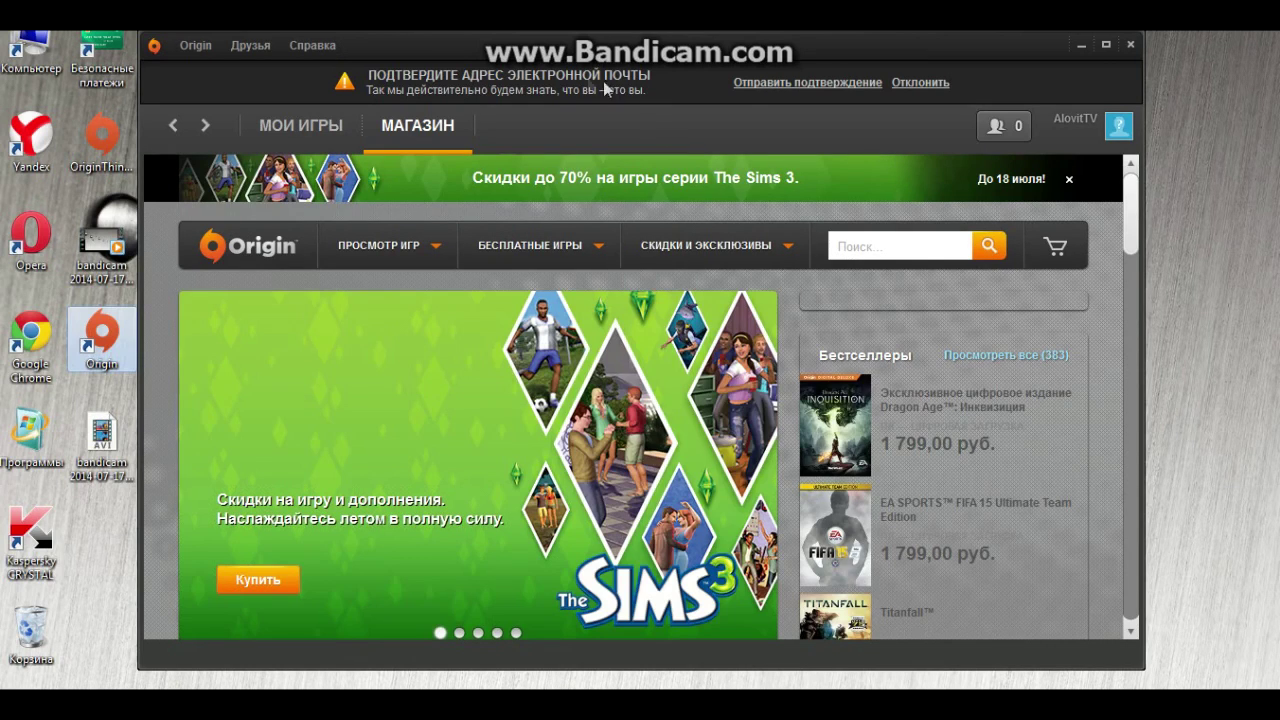
Send the account verification e-mail and close the sent notice
click(764, 83)
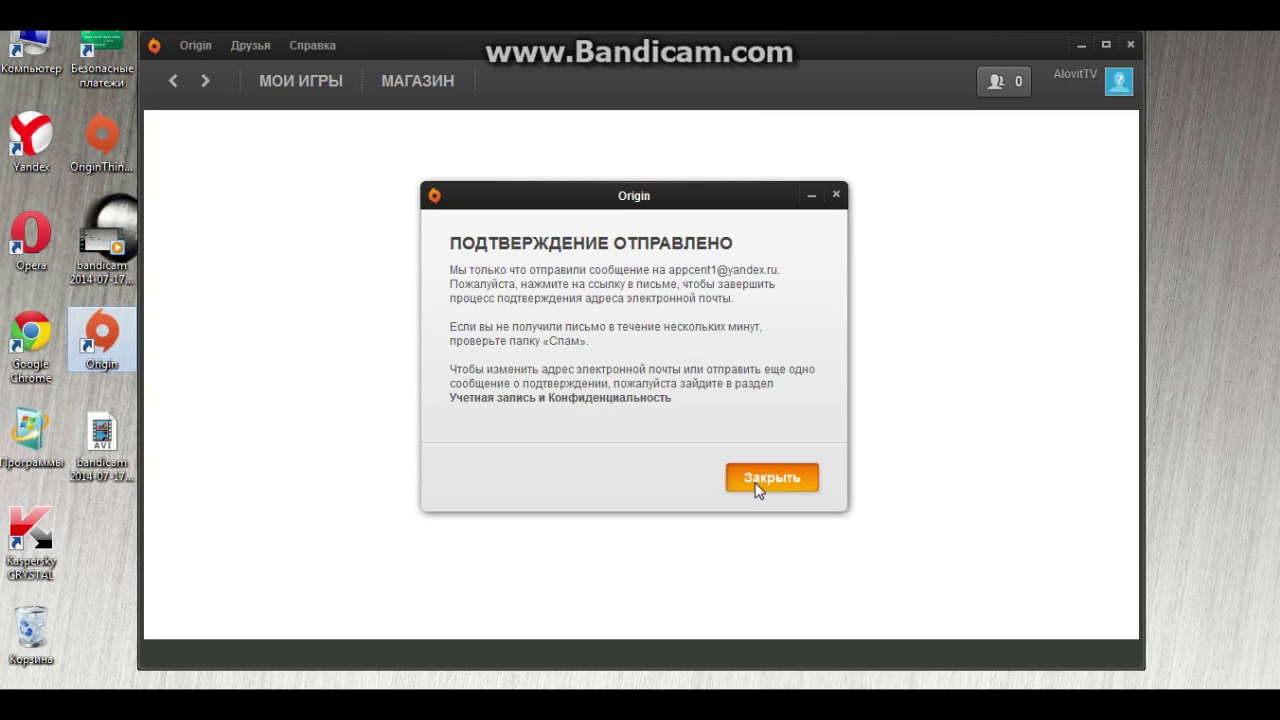
click(757, 487)
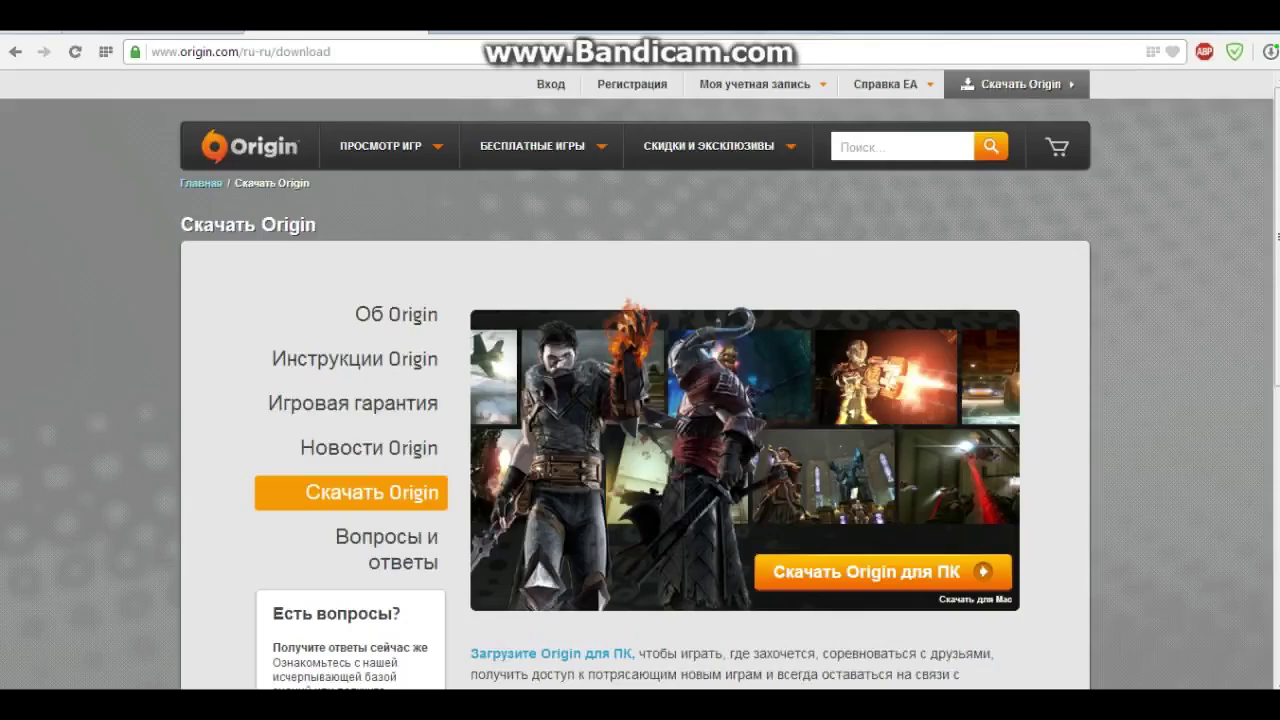
In Yandex Mail, open Origin's verification e-mail and follow its link
key(alt+Left)
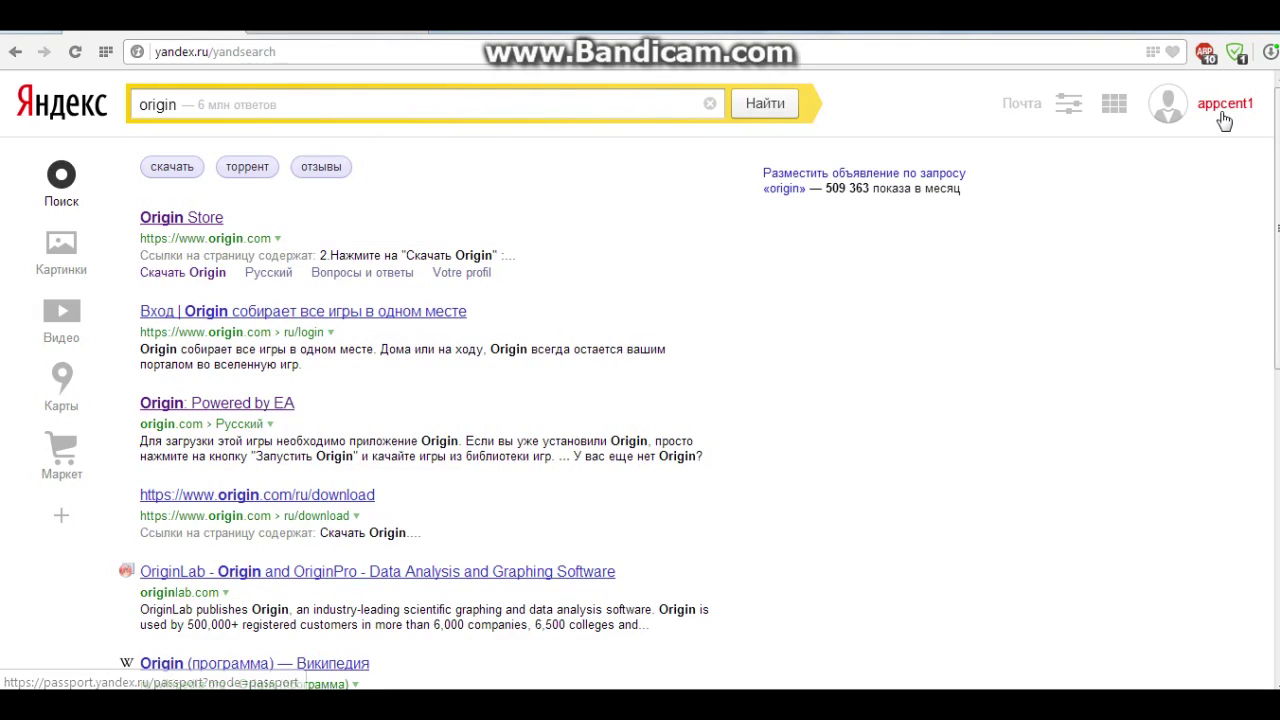
click(1224, 120)
click(1137, 164)
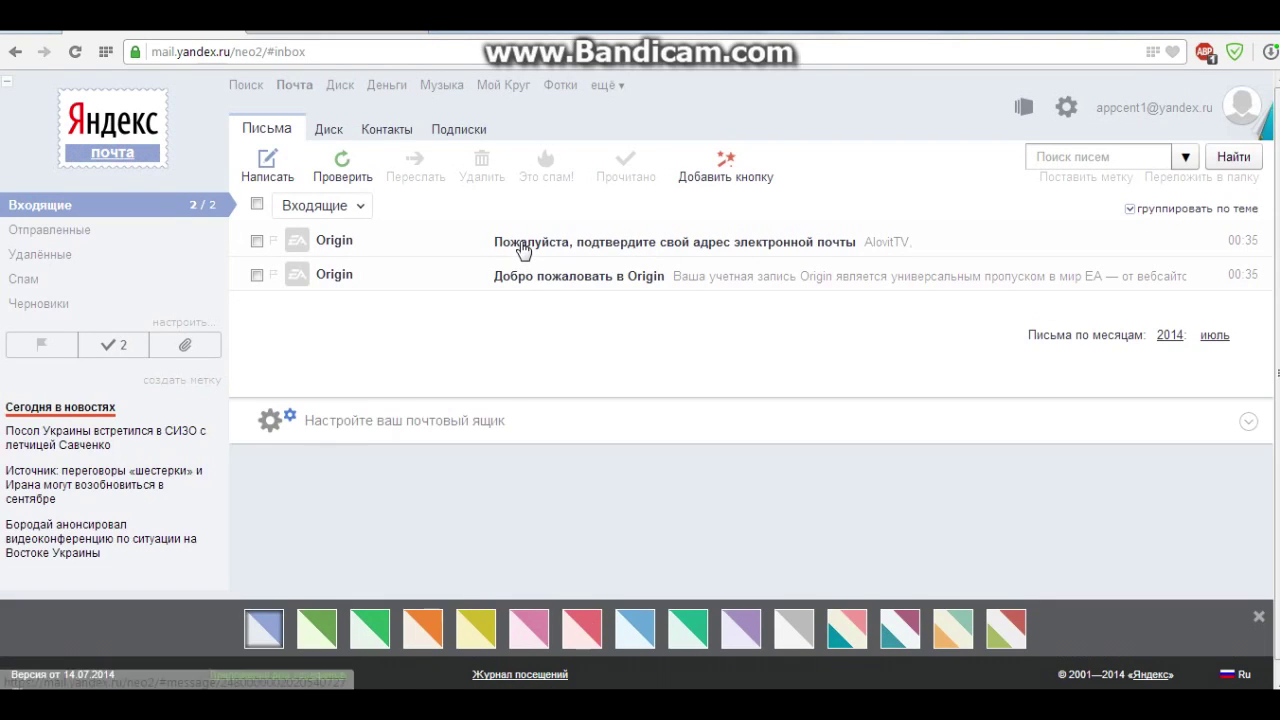
click(521, 244)
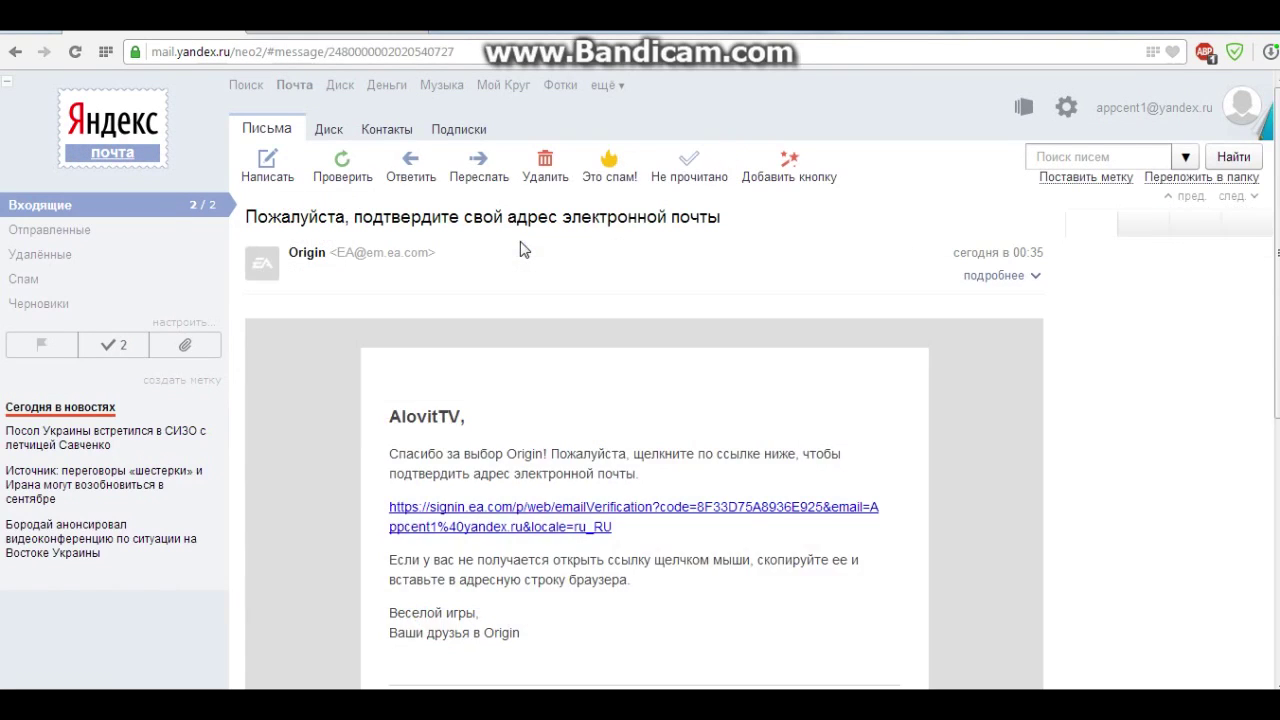
scroll(550, 300, down, 3)
click(535, 383)
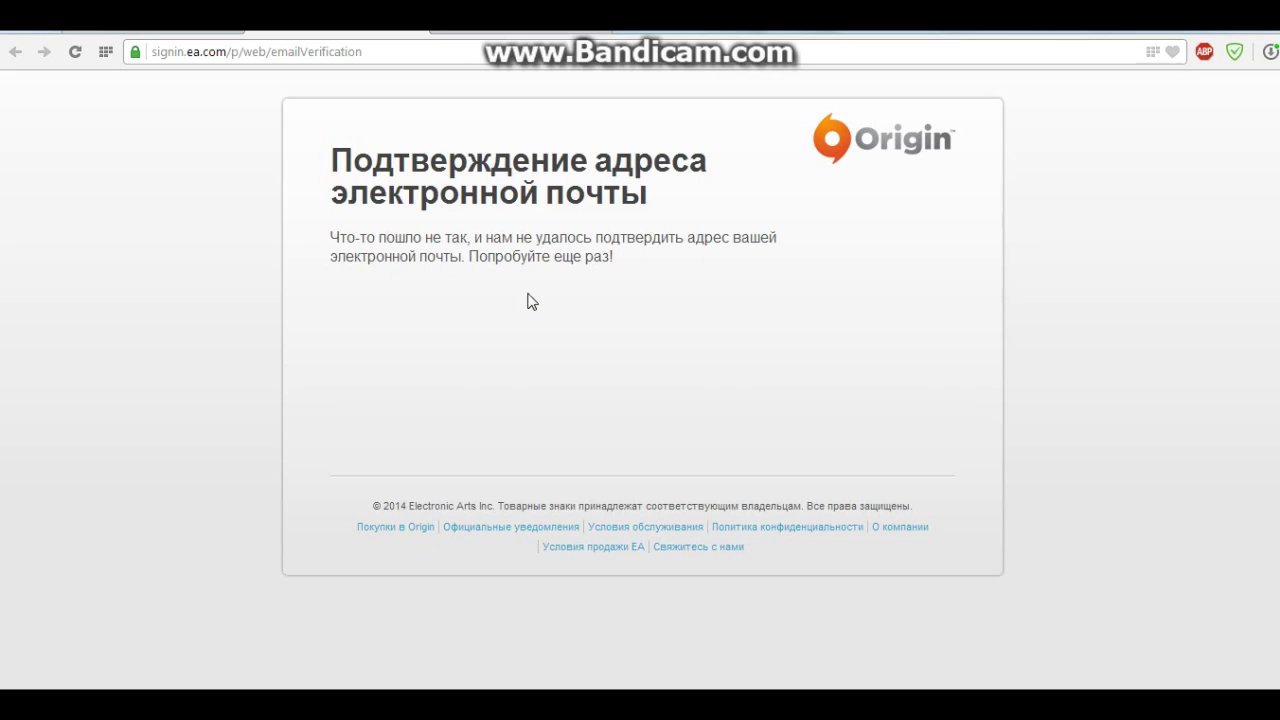
Open the newer Origin verification e-mail, follow its link, and minimize the browser
key(ctrl+w)
click(523, 243)
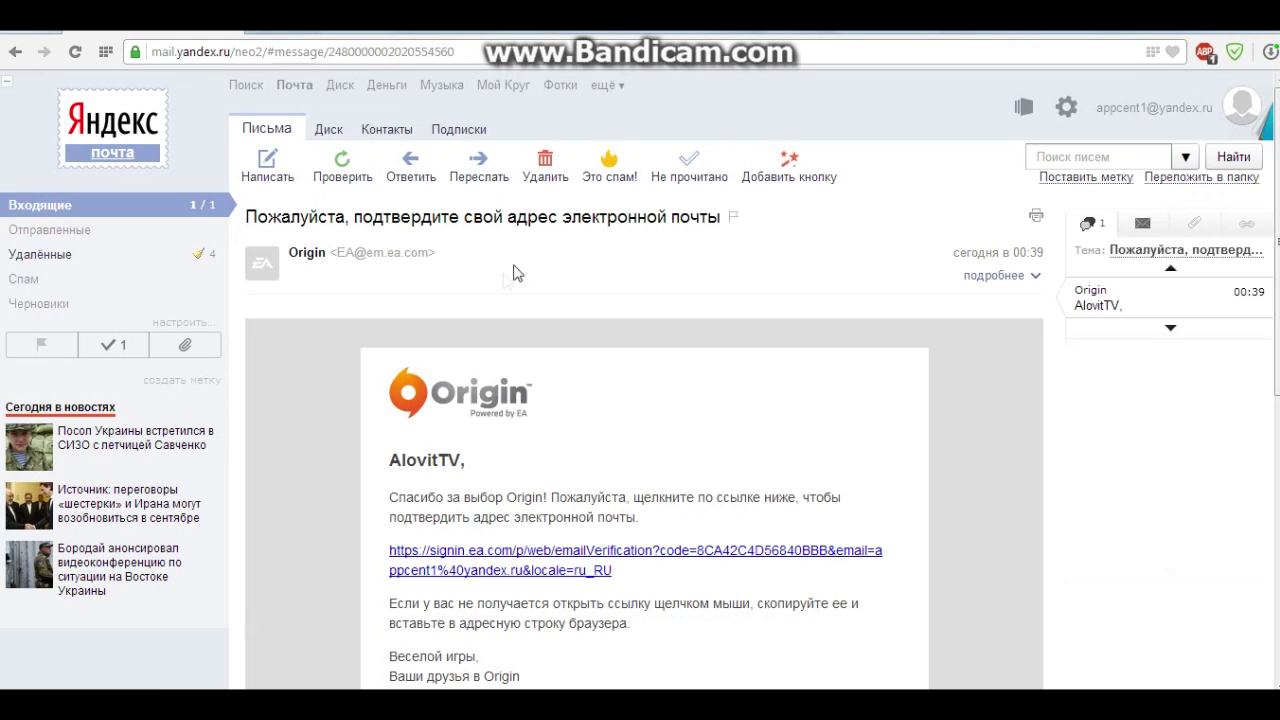
click(467, 569)
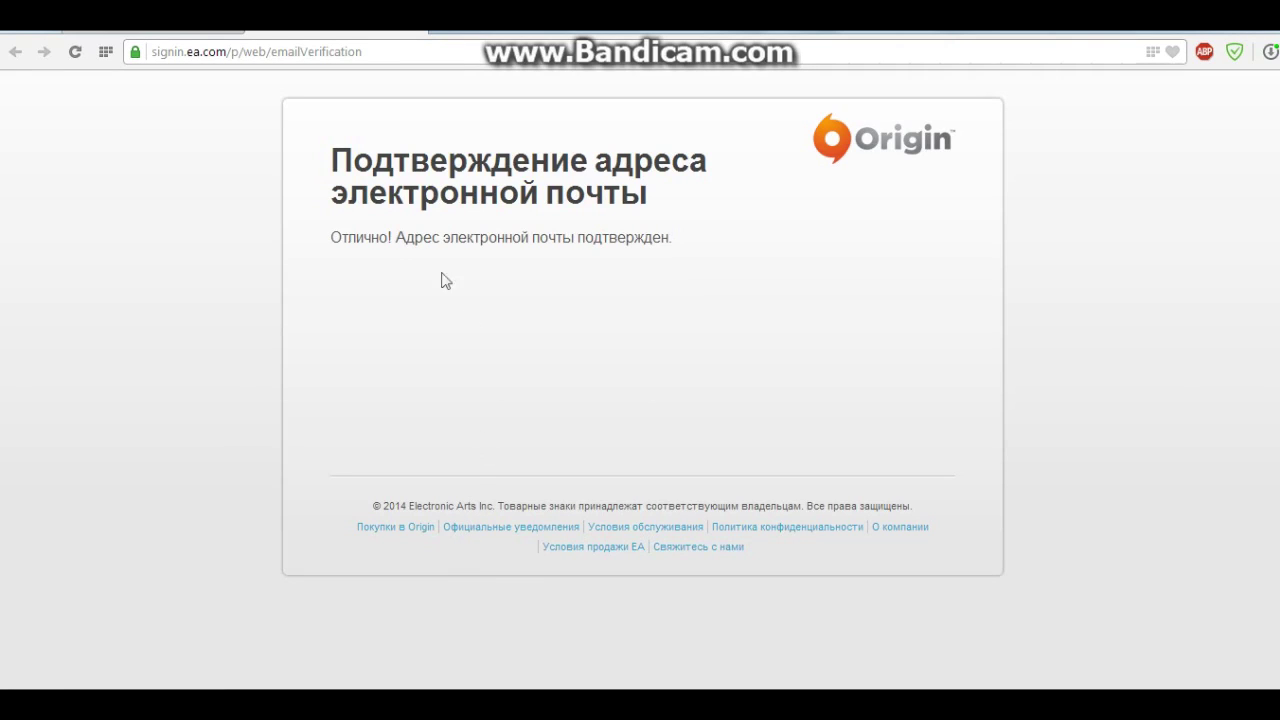
click(1171, 37)
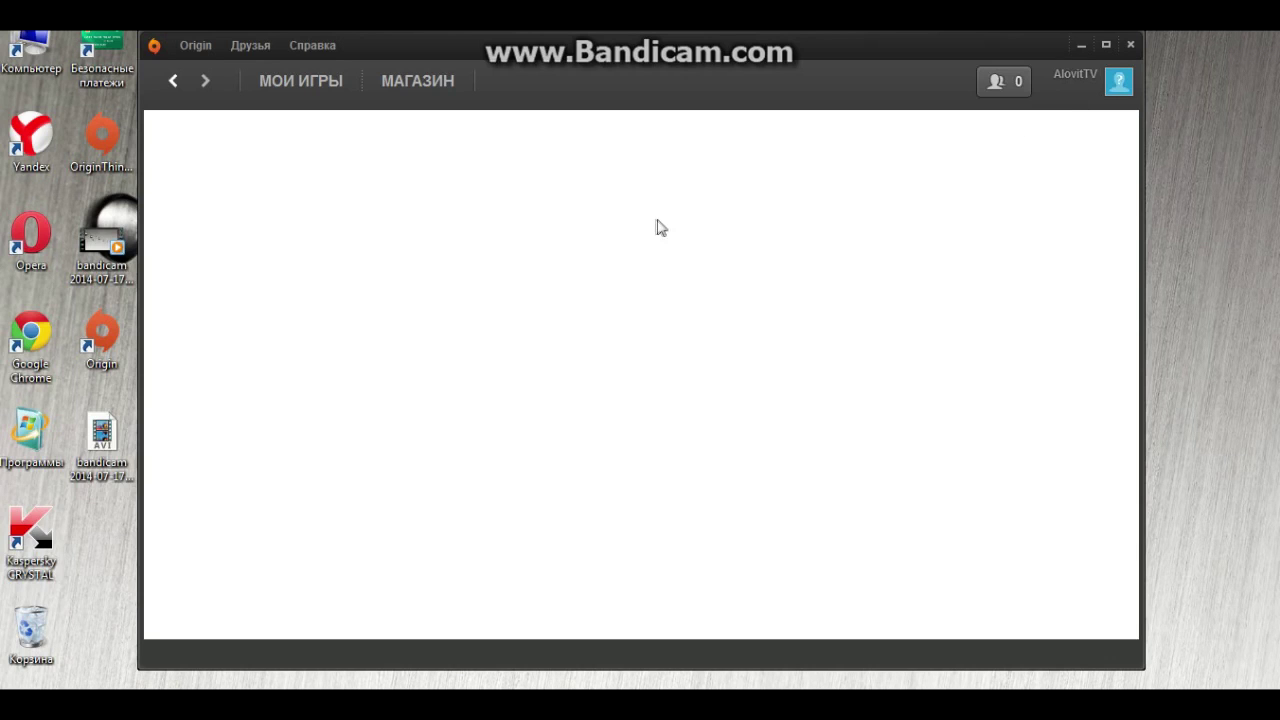
On МОИ ИГРЫ, run Origin > Обновить список моих игр, then go to МАГАЗИН
click(298, 88)
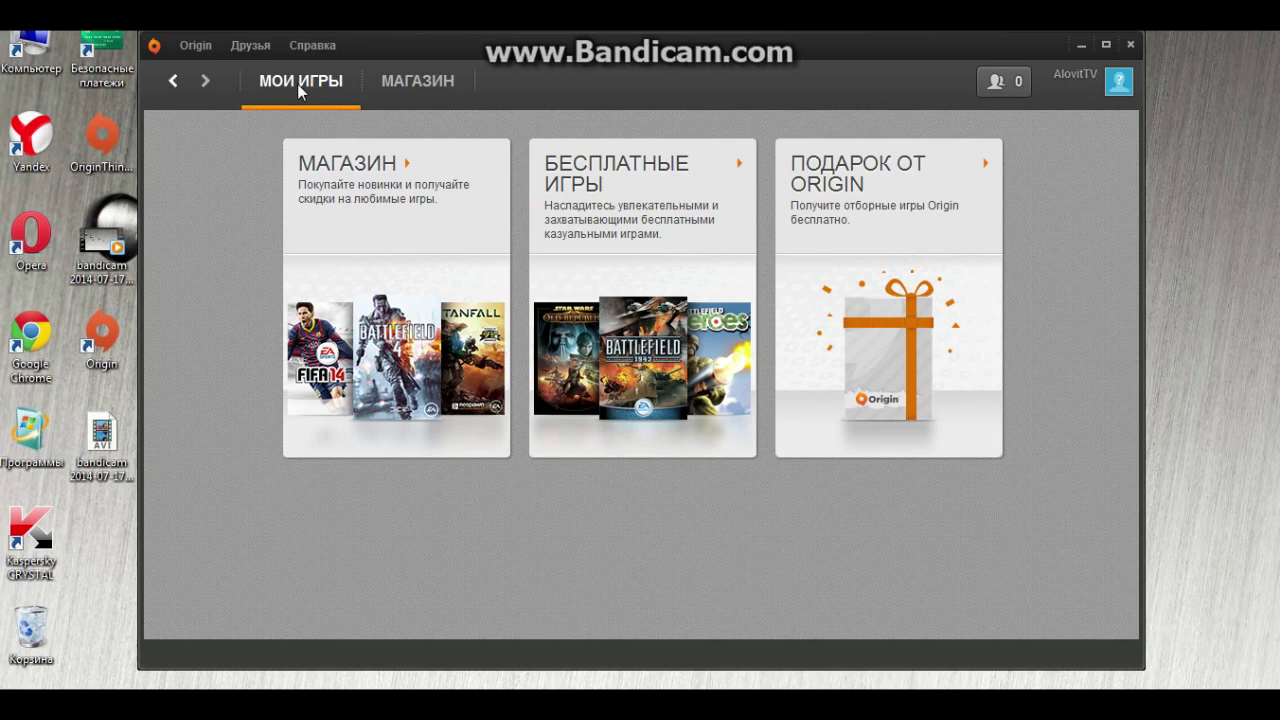
click(200, 47)
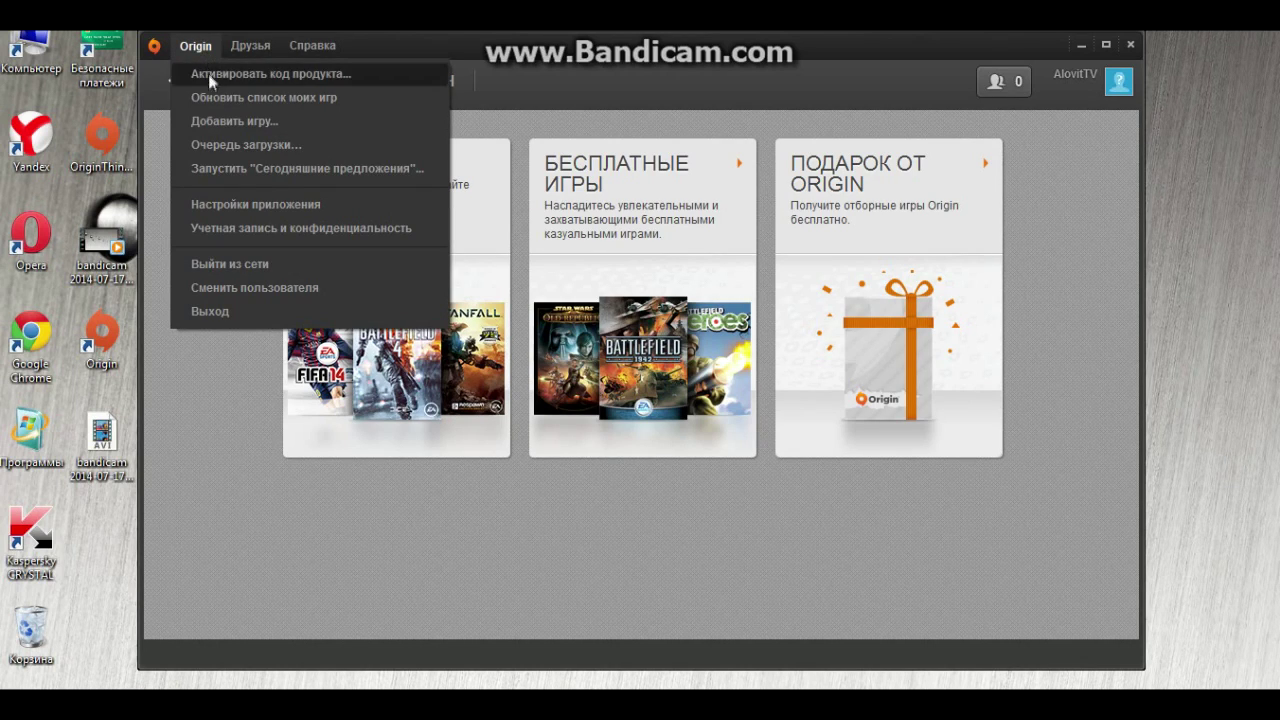
click(222, 96)
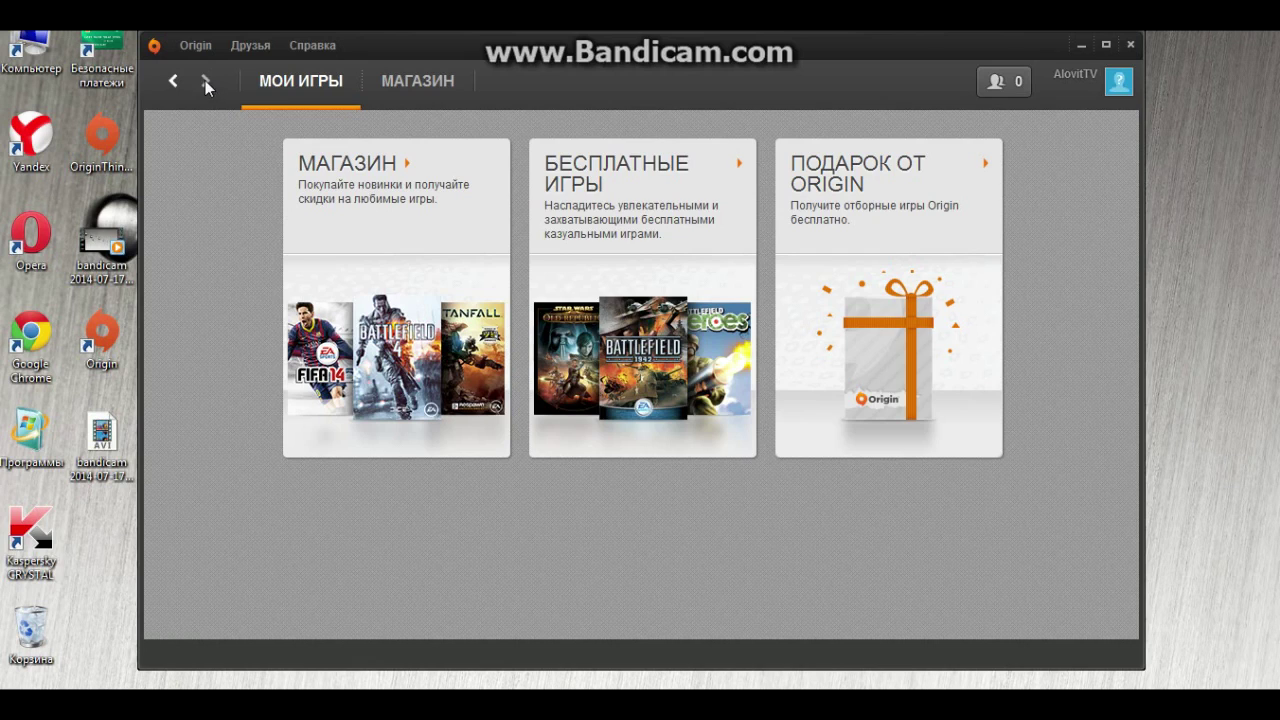
click(395, 90)
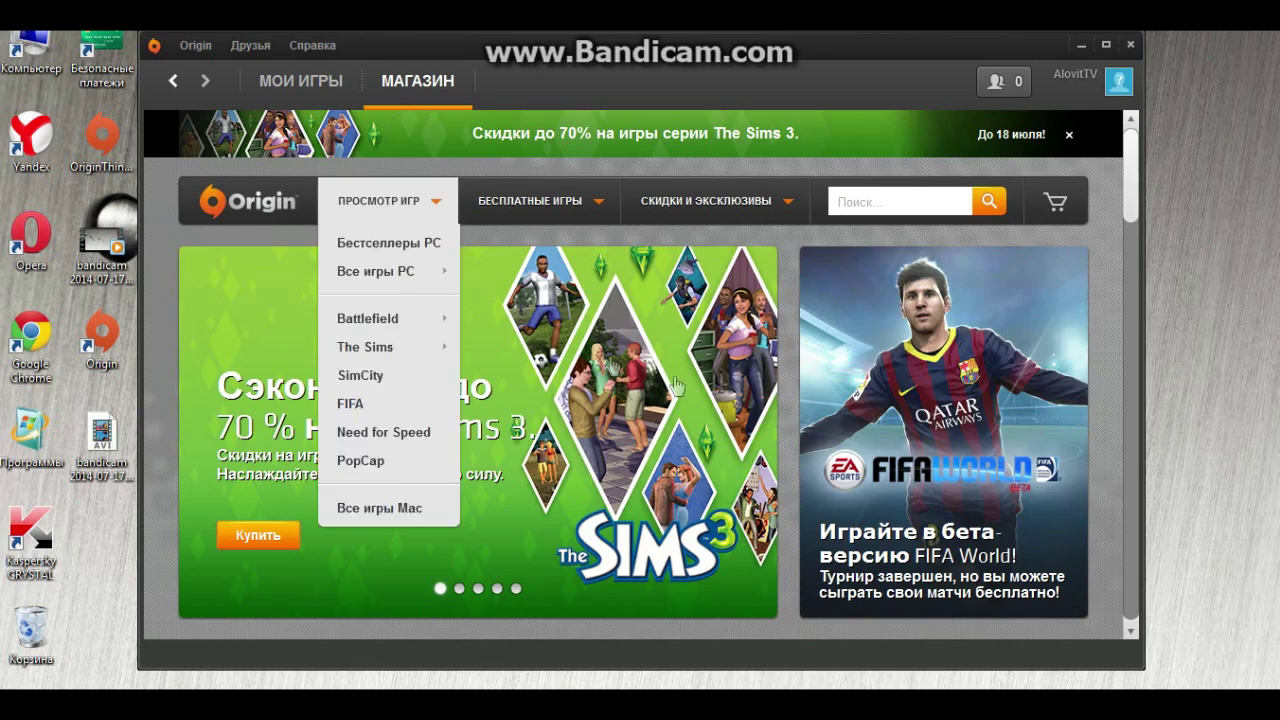
Go to the Подарок от Origin page under БЕСПЛАТНЫЕ ИГРЫ and find the free Peggle offer
mouse_move(692, 210)
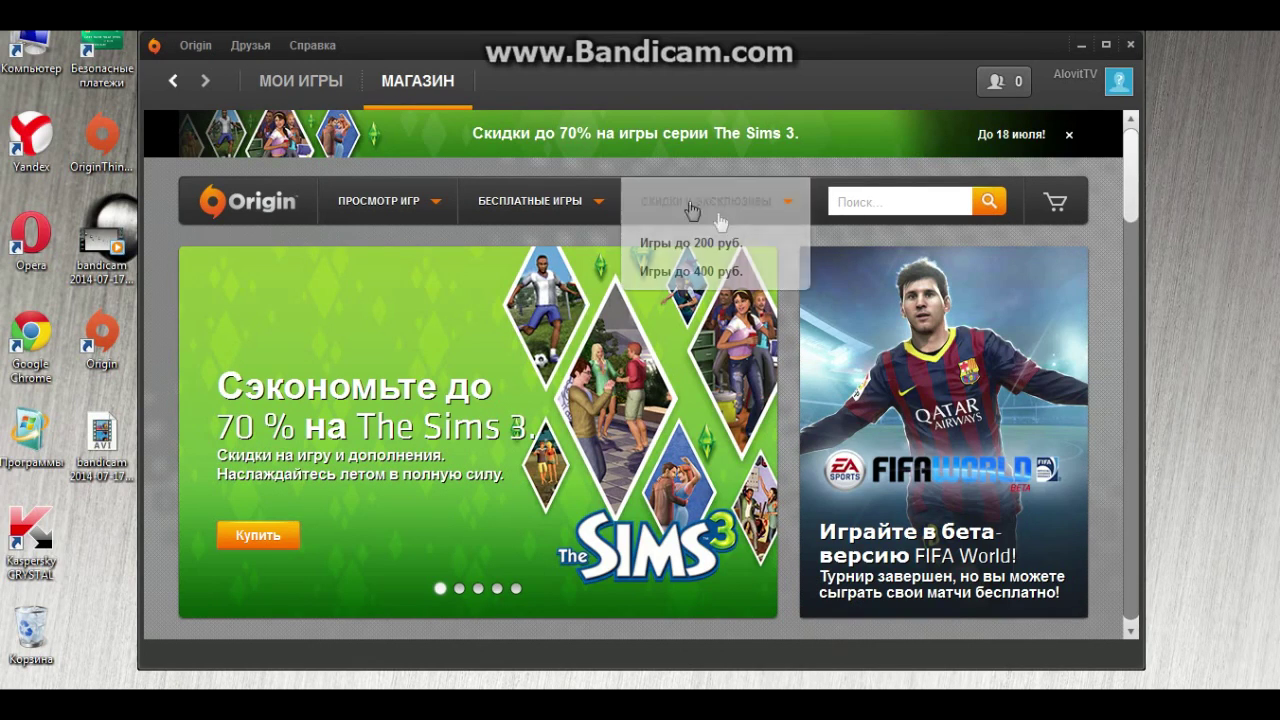
mouse_move(603, 203)
click(560, 242)
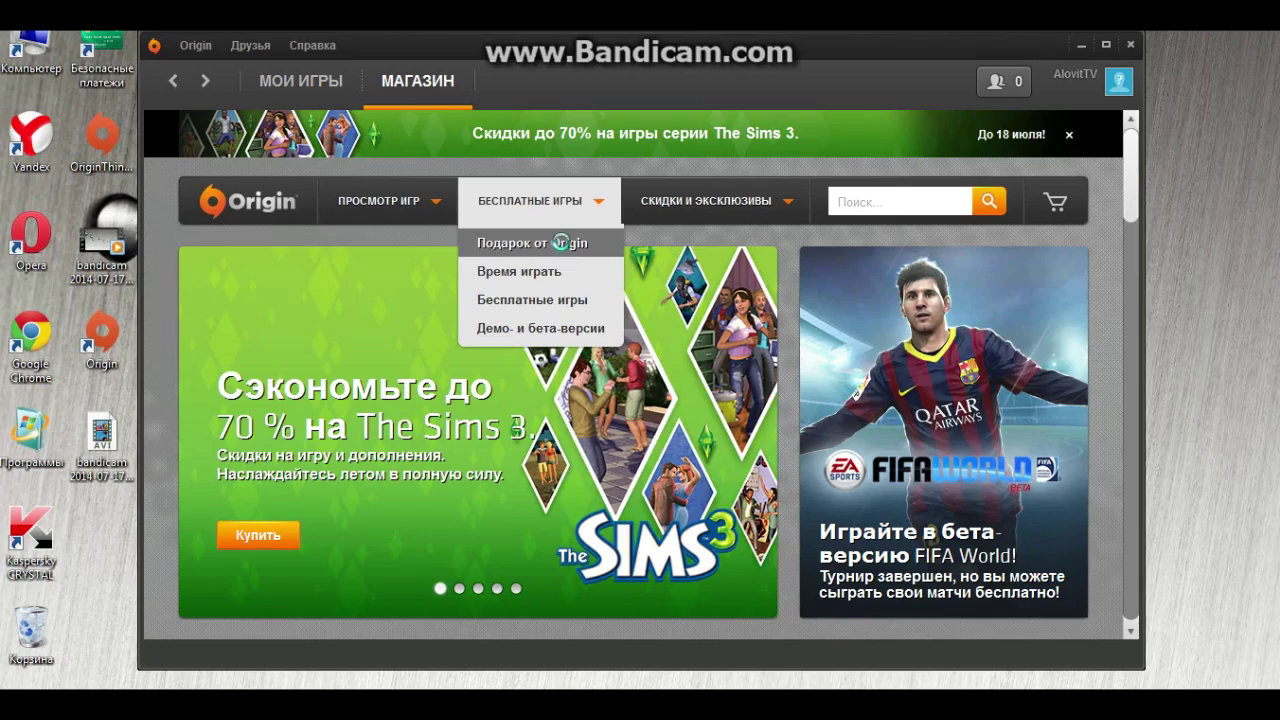
scroll(620, 238, down, 4)
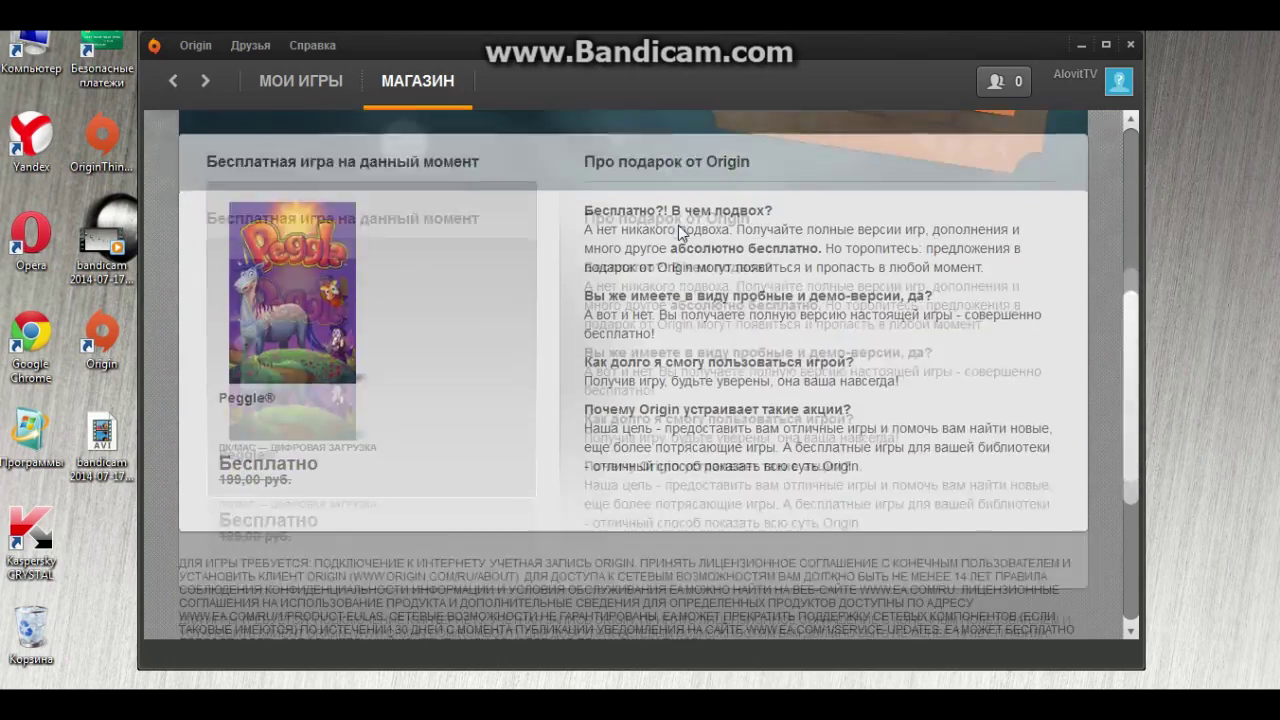
scroll(680, 232, down, 5)
scroll(690, 218, up, 3)
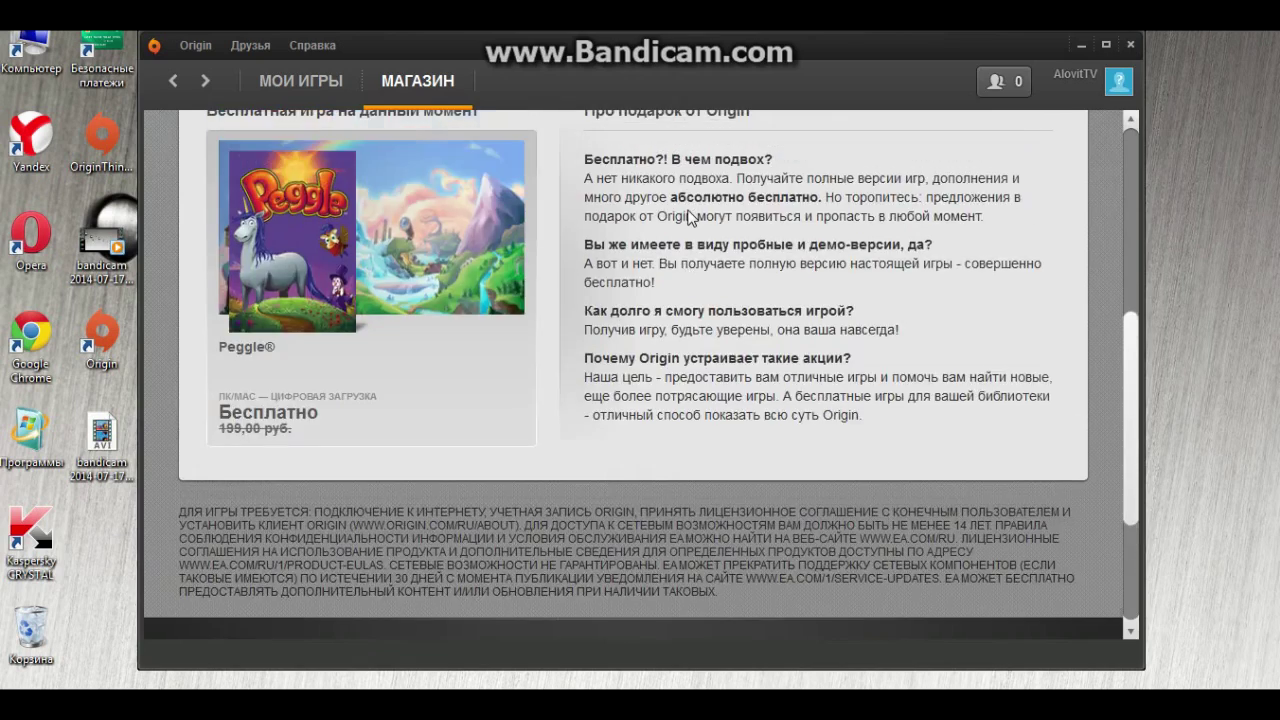
scroll(689, 210, up, 3)
scroll(690, 207, up, 4)
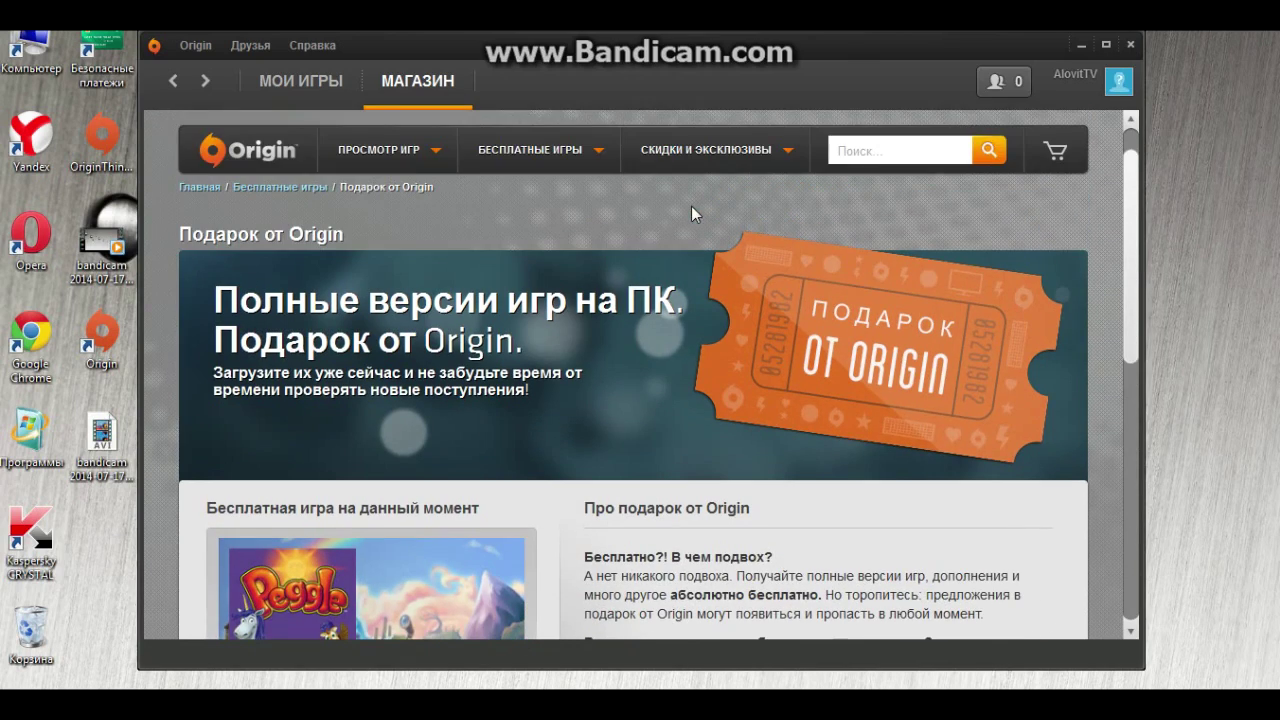
scroll(582, 226, down, 3)
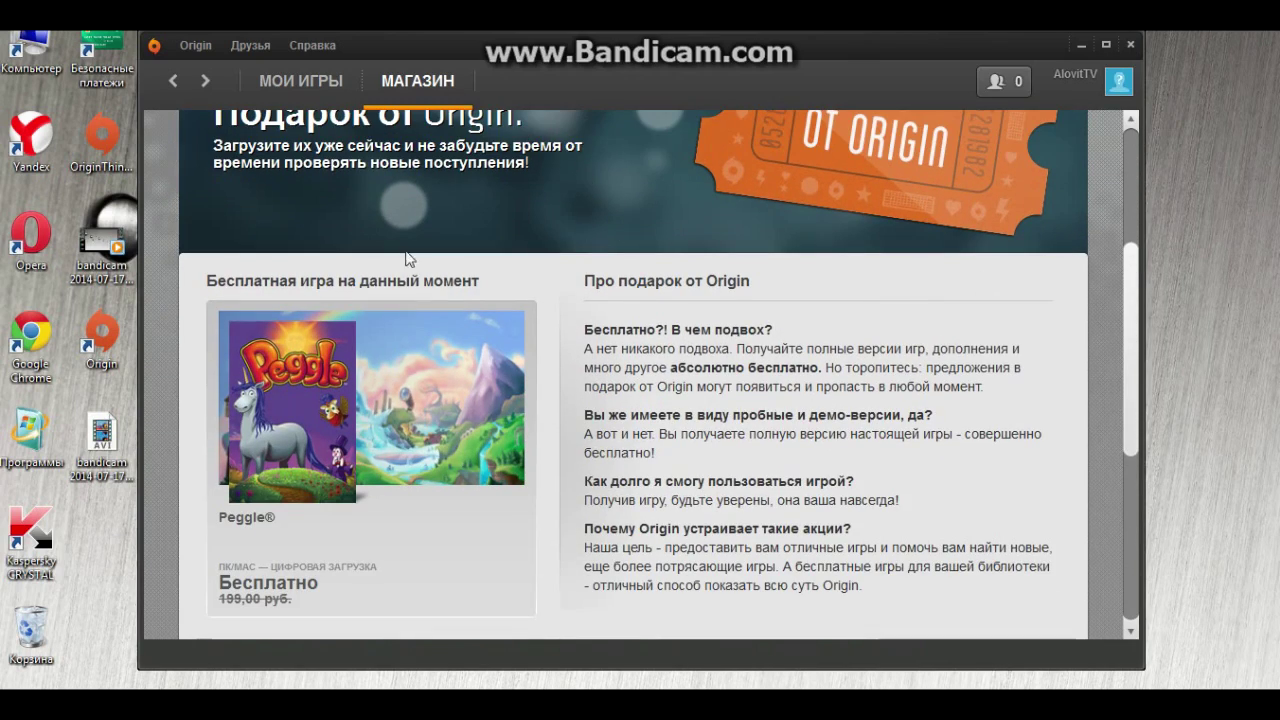